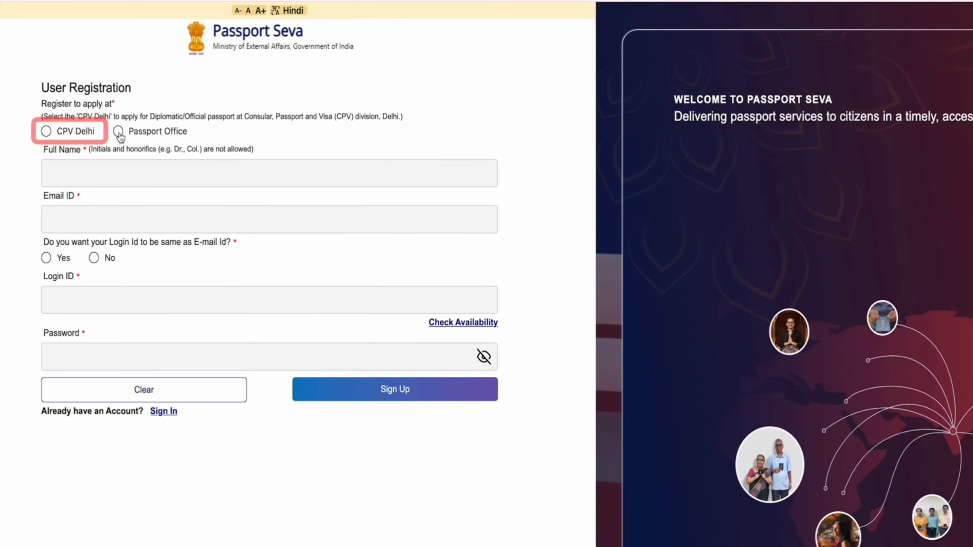
Choose Lucknow as the regional passport office for registration
left_click(118, 132)
left_click(145, 172)
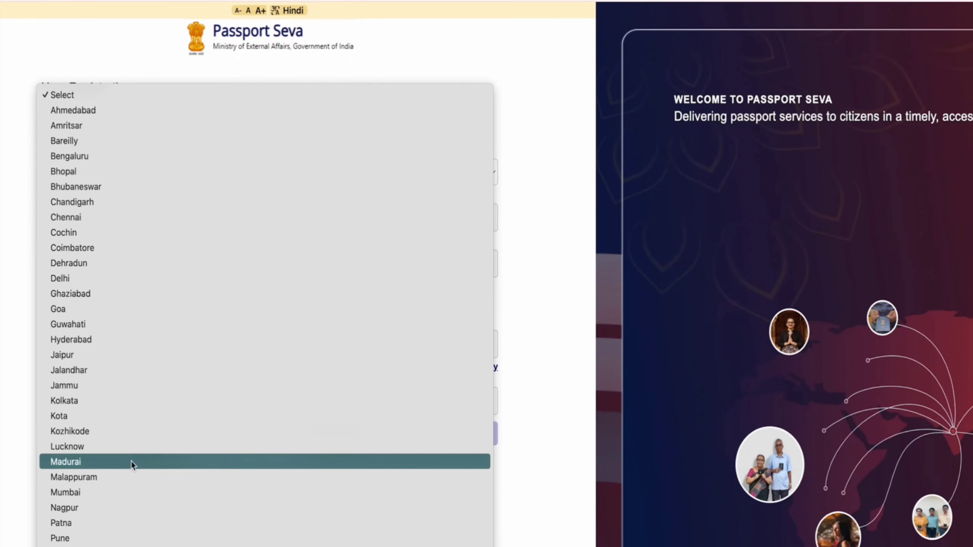
left_click(128, 450)
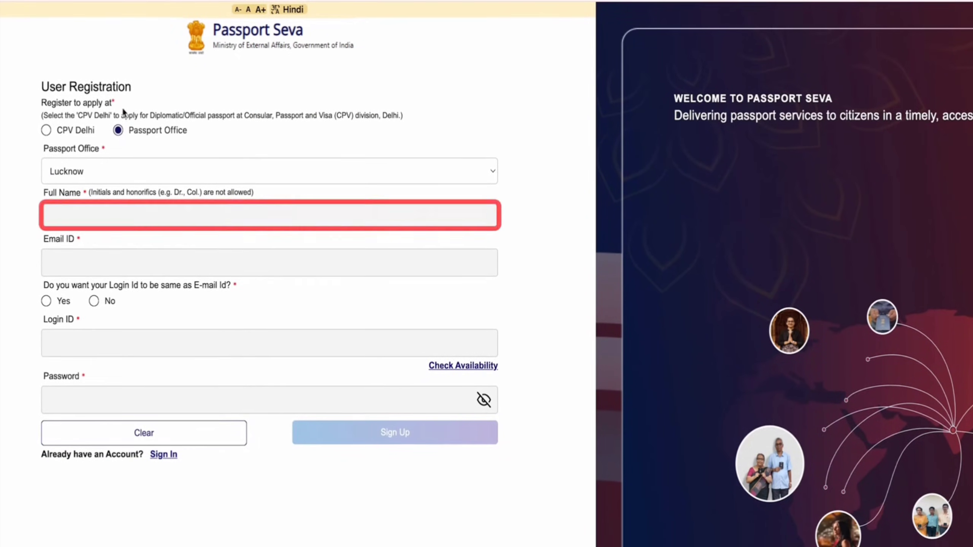
Enter the applicant's full name and e-mail, use the e-mail as login ID, and set a password
left_click(166, 216)
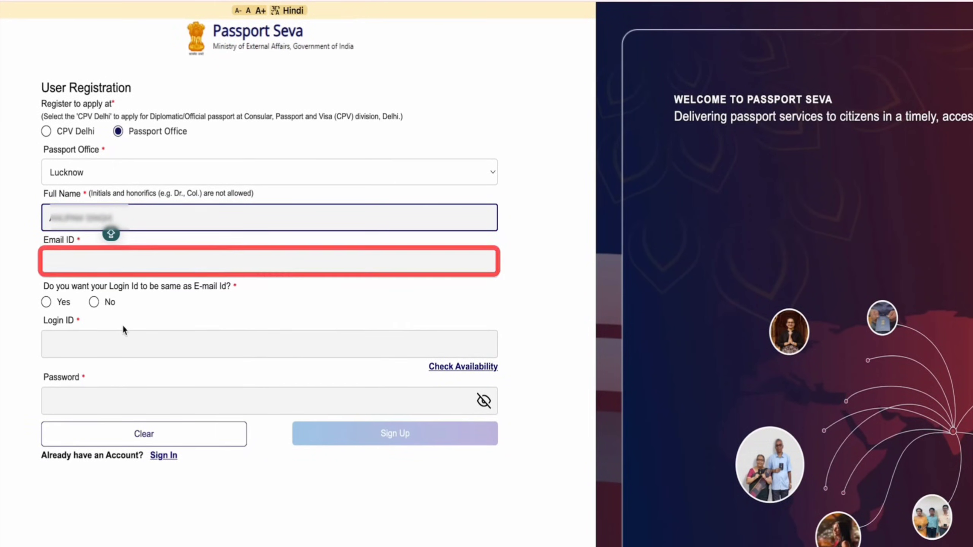
left_click(150, 270)
type(".COM")
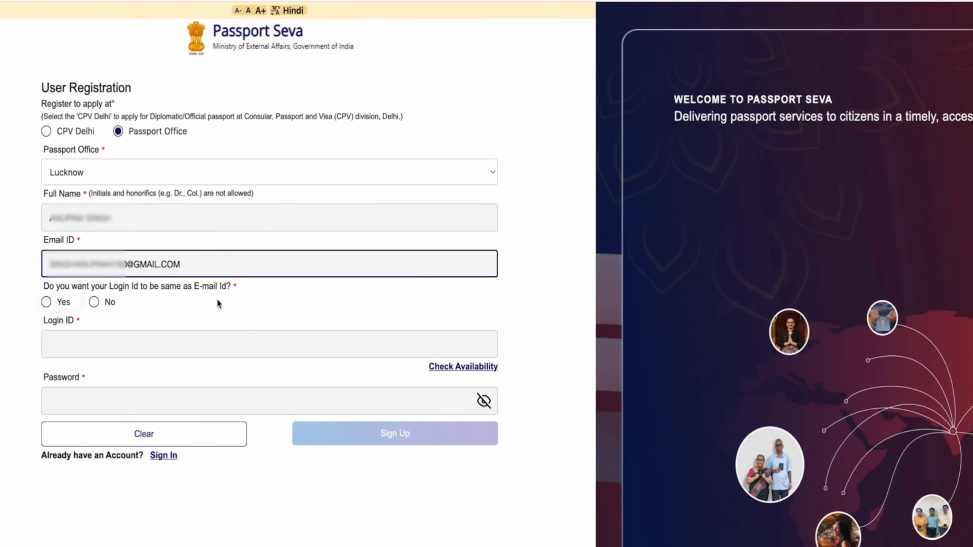
left_click(72, 301)
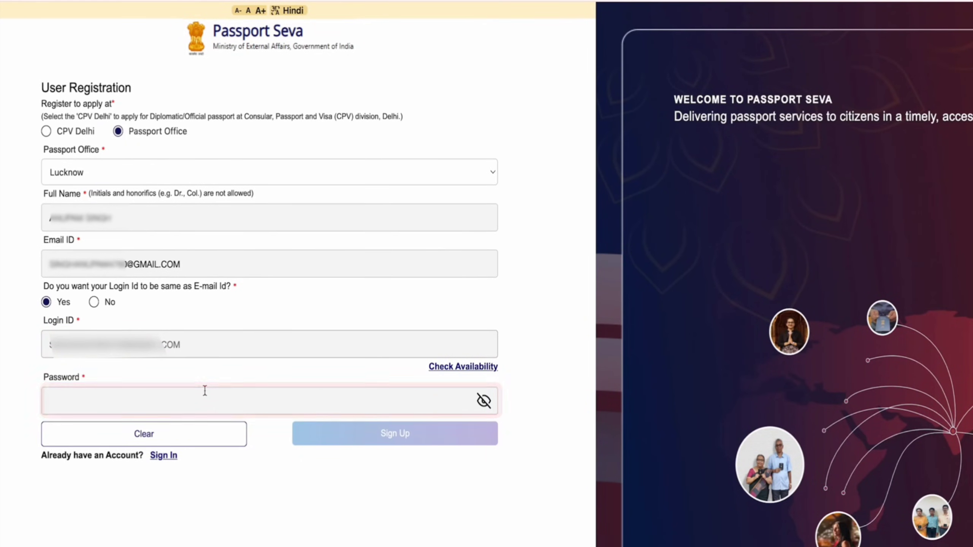
left_click(82, 393)
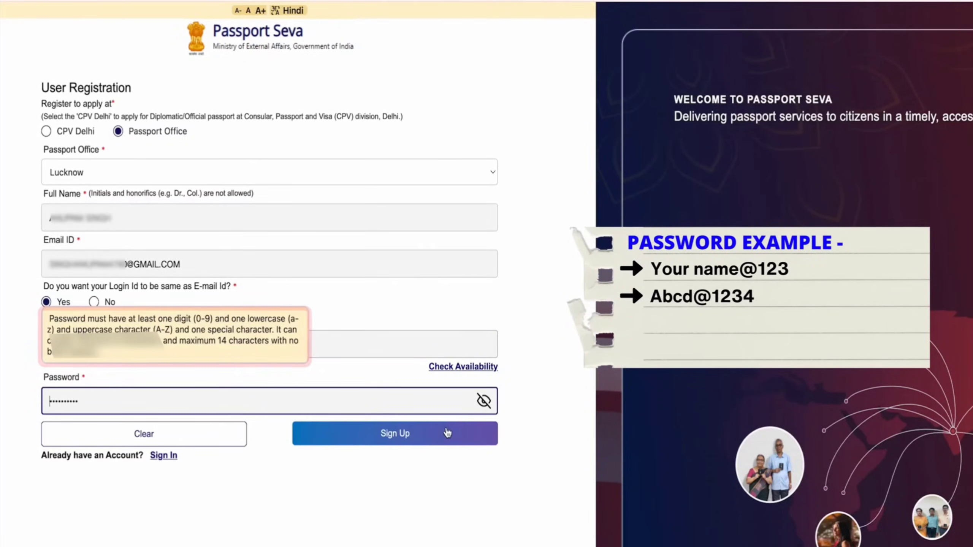
Submit the registration, complete sign-up with the e-mailed verification code, and return to login
left_click(439, 442)
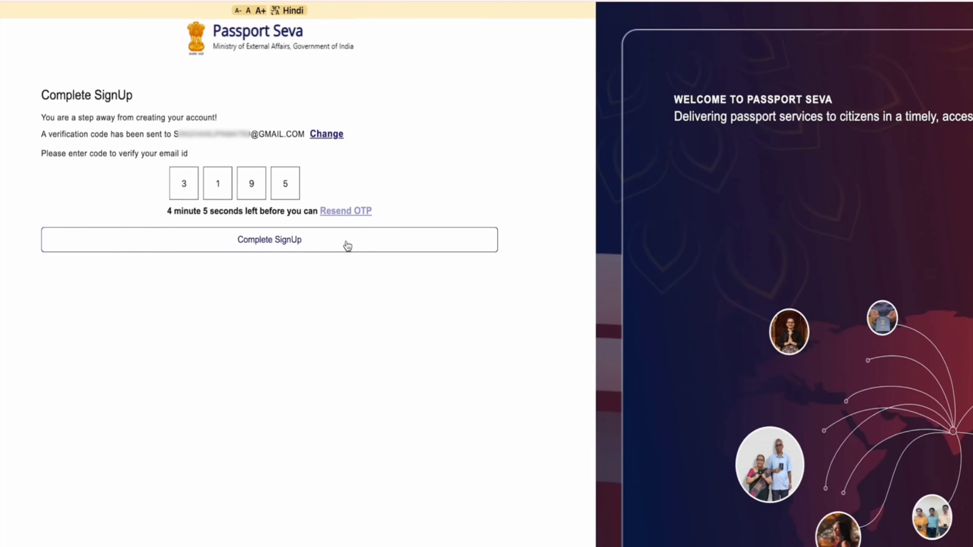
left_click(345, 240)
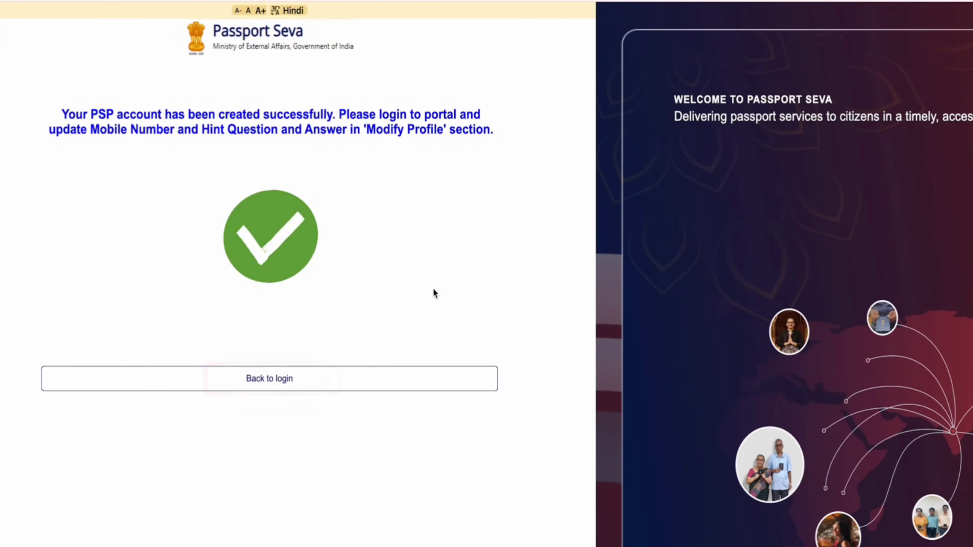
left_click(381, 376)
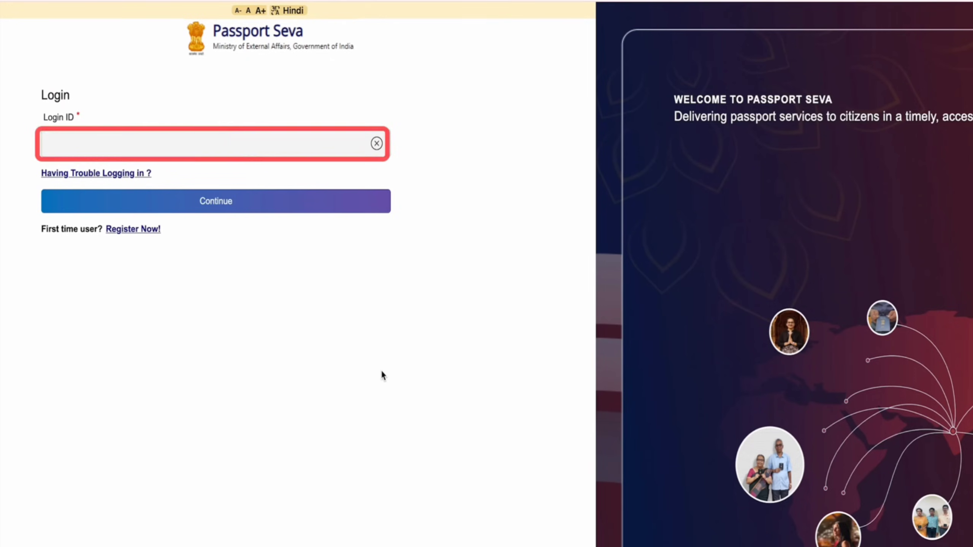
Sign in with the registered e-mail as login ID using a one-time code
left_click(175, 138)
left_click(241, 207)
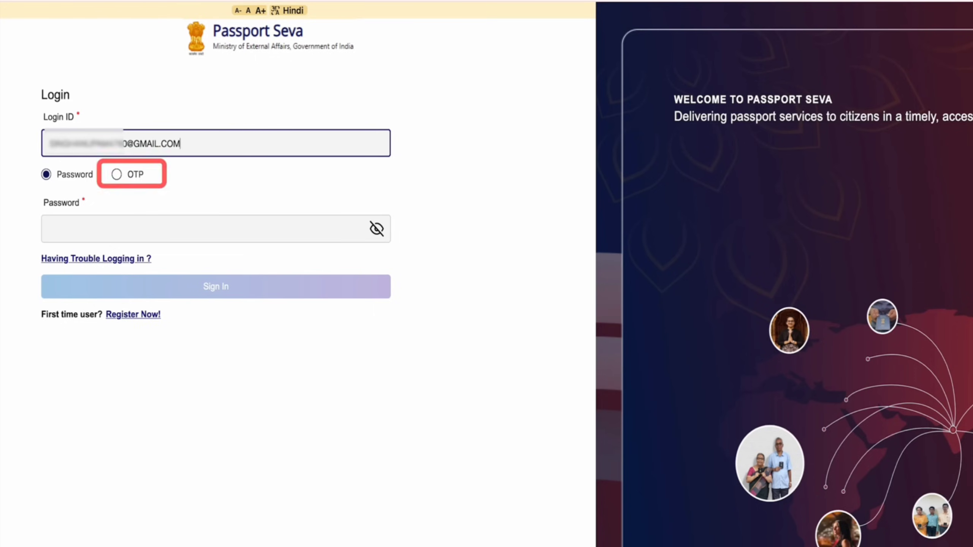
left_click(117, 175)
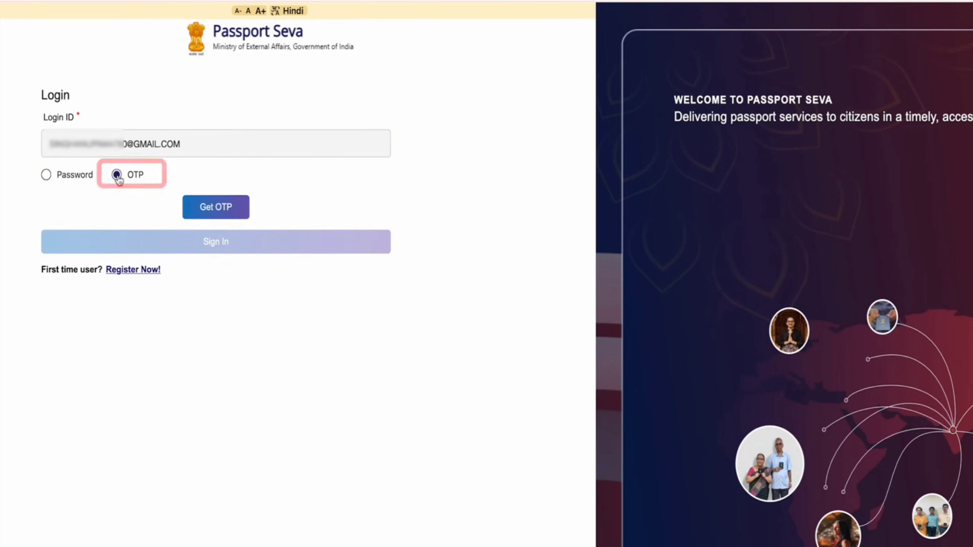
left_click(211, 215)
left_click(693, 69)
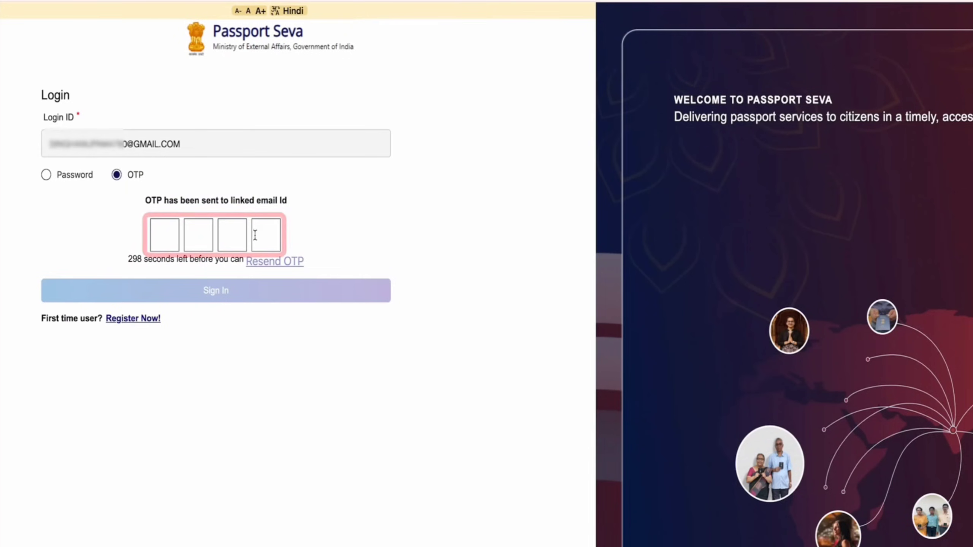
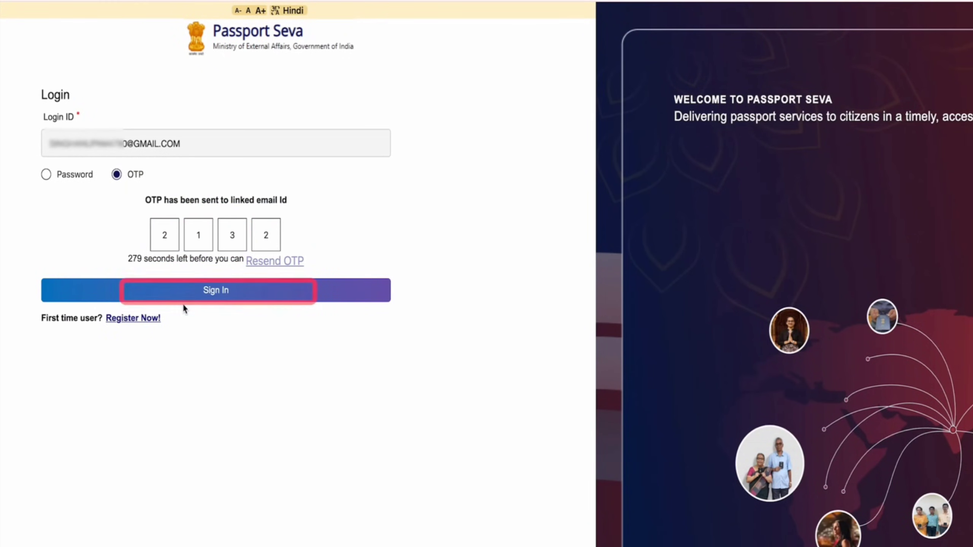
left_click(190, 304)
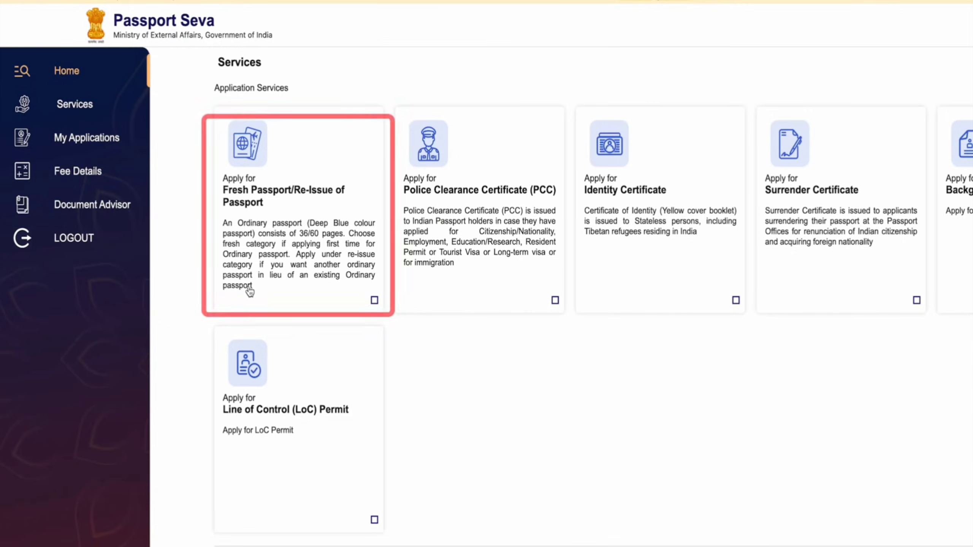
Start a Fresh Passport application, skip the previous passport number, and confirm the Lucknow office
left_click(371, 300)
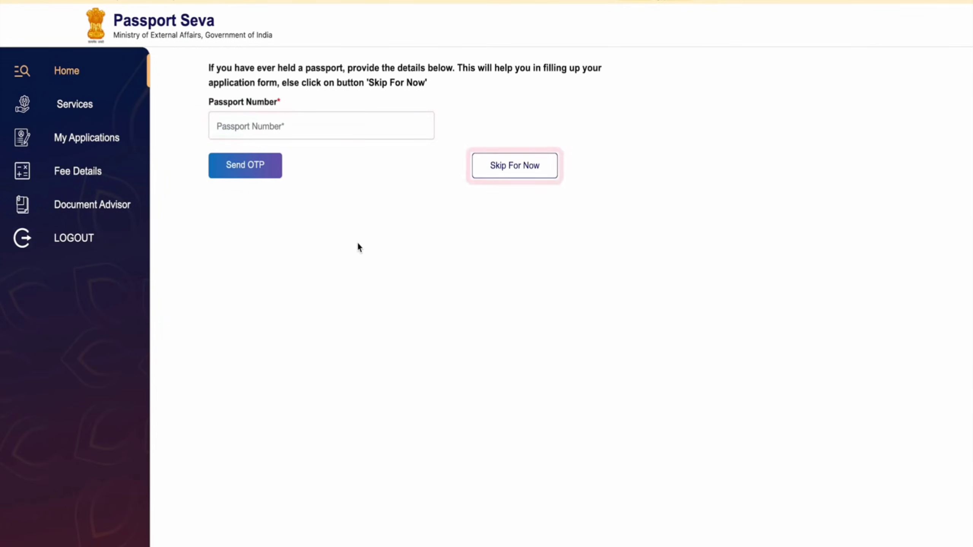
left_click(525, 168)
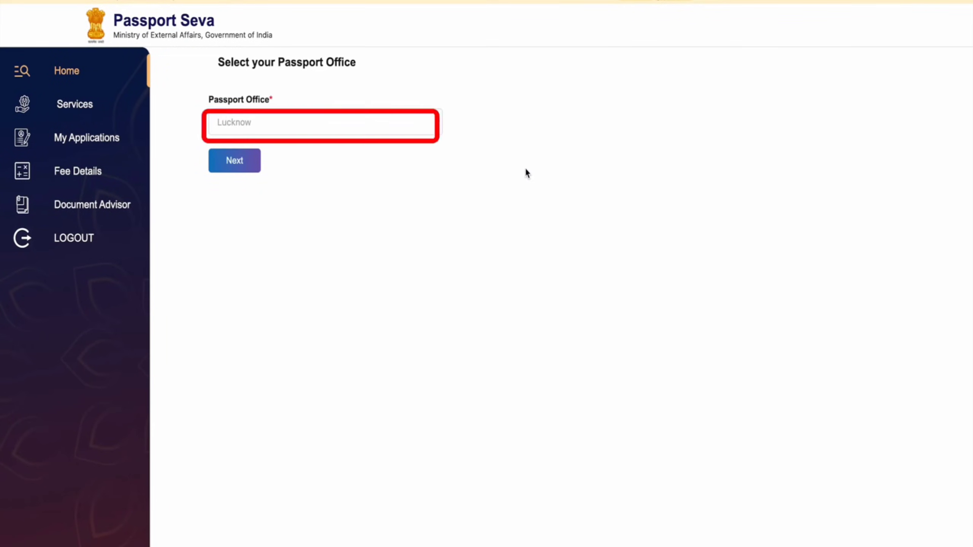
left_click(241, 169)
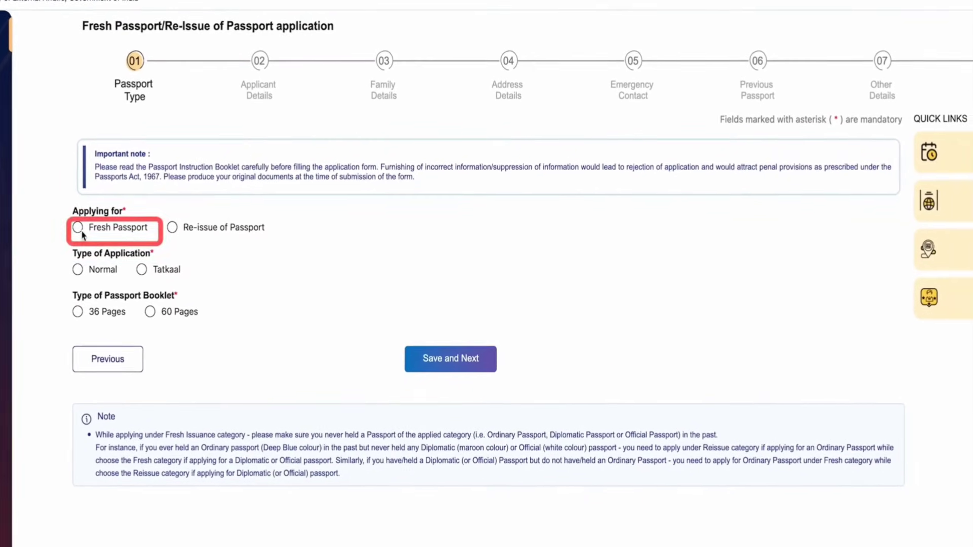
Set passport type to Fresh Passport, Normal scheme, 36 pages, and save
left_click(194, 253)
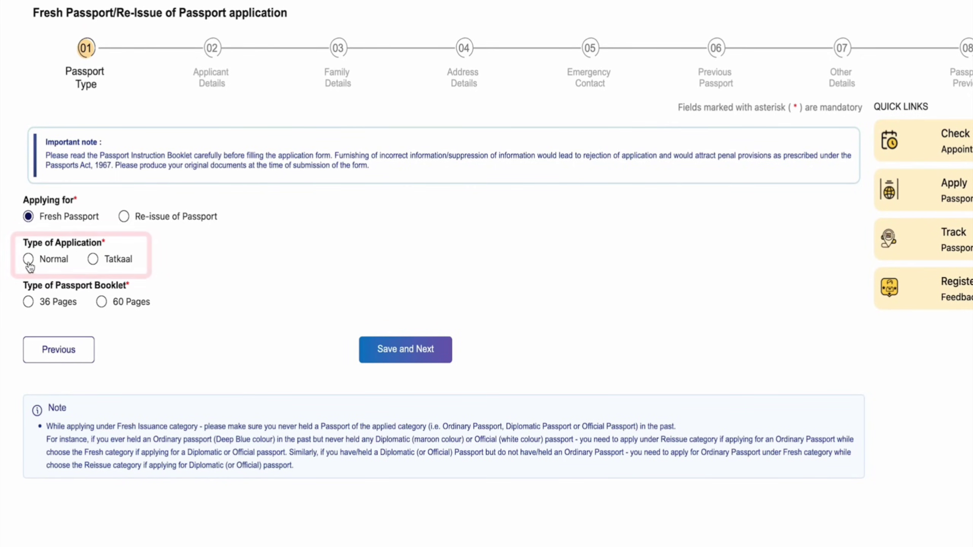
left_click(28, 301)
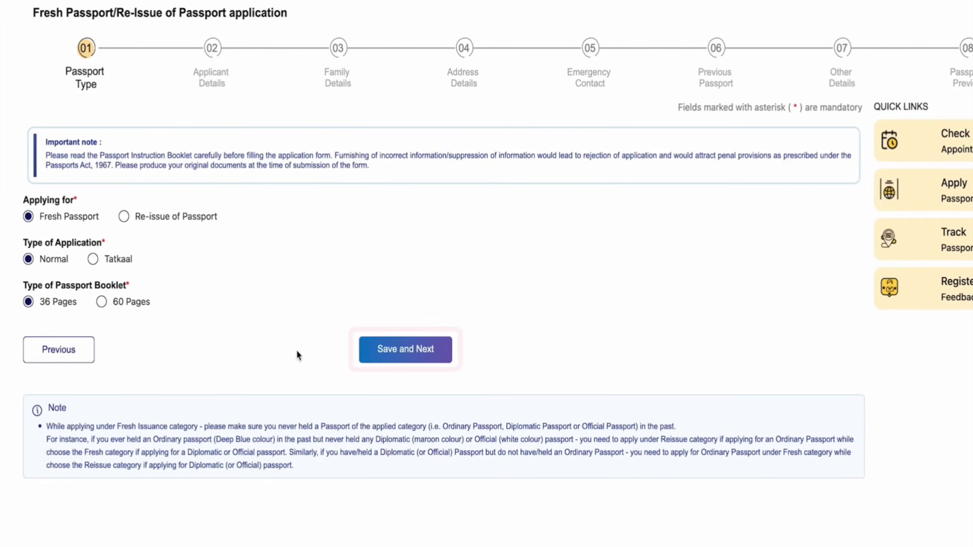
left_click(393, 356)
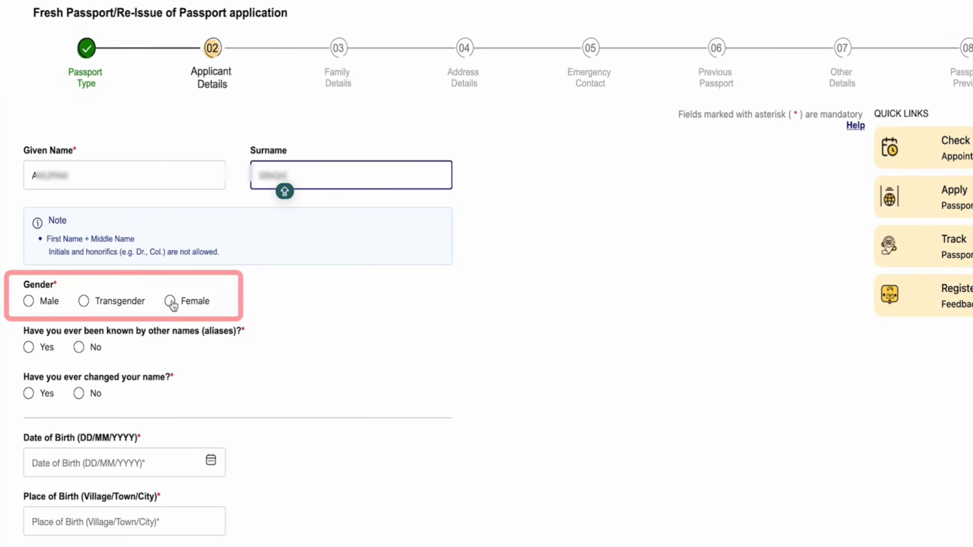
left_click(171, 302)
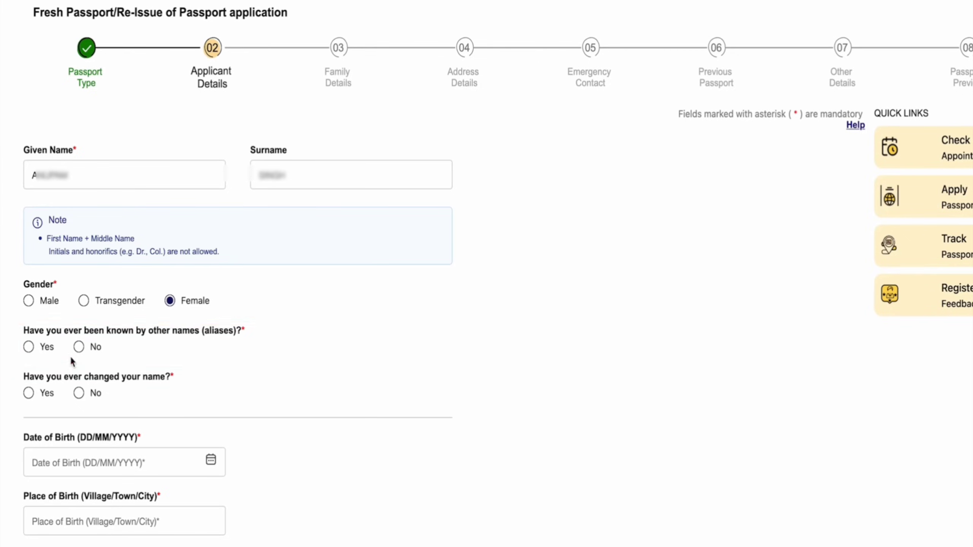
left_click(79, 349)
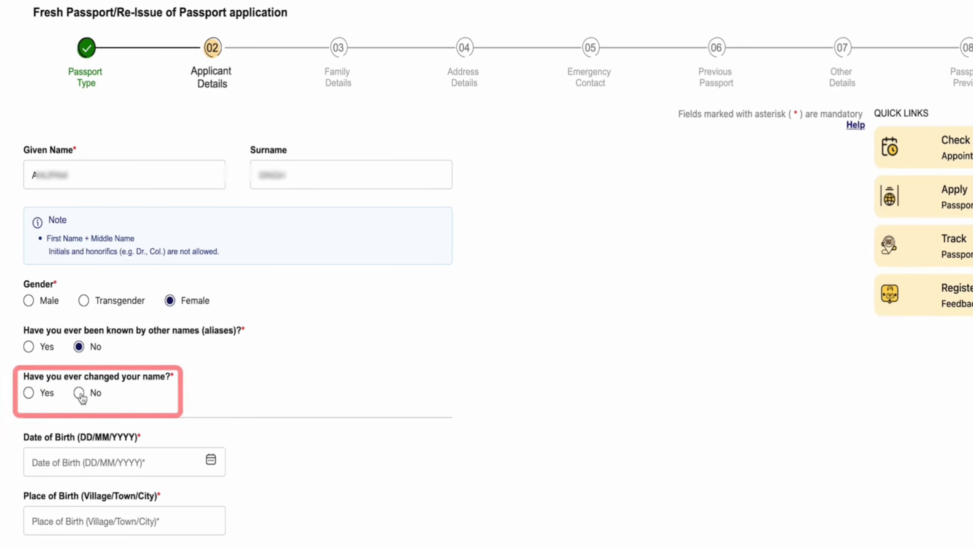
left_click(80, 394)
scroll(163, 447, "down", 5)
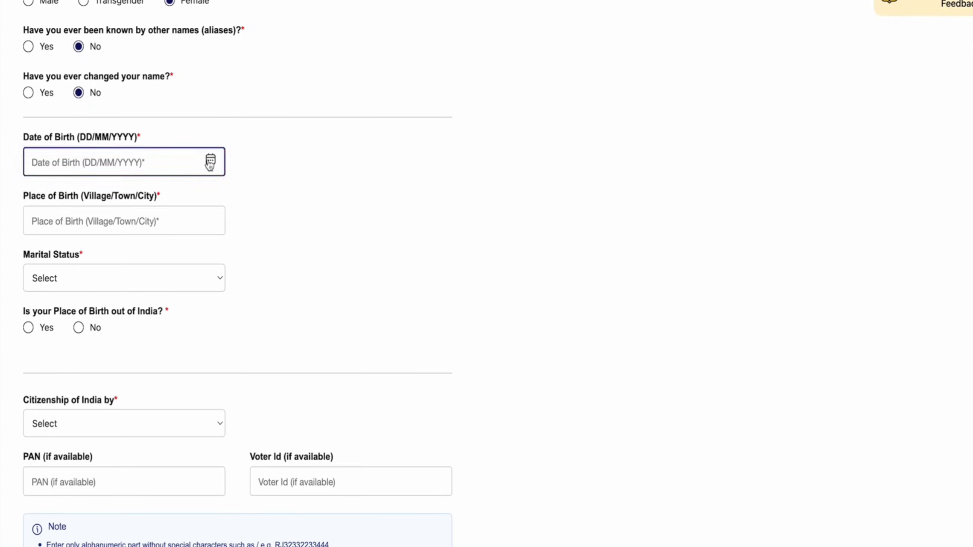
left_click(210, 162)
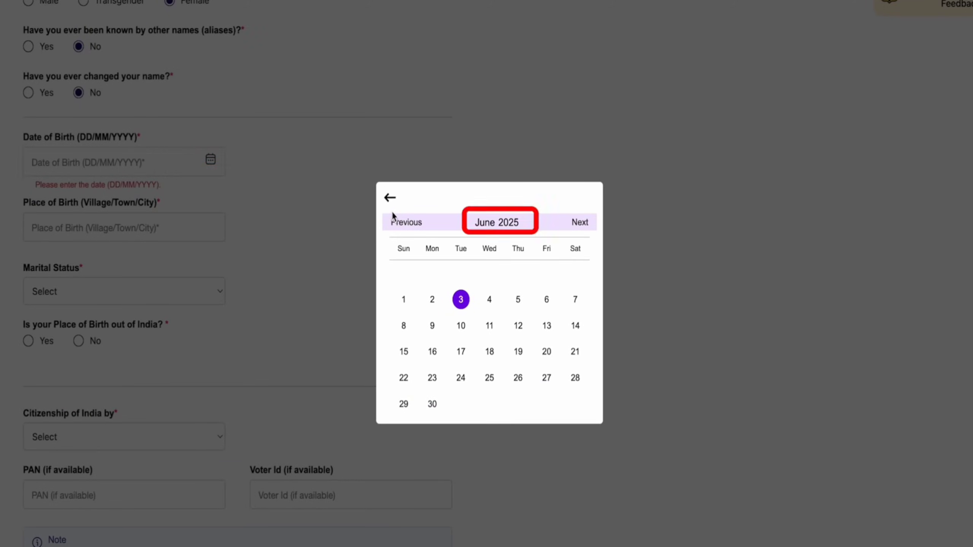
left_click(506, 223)
left_click(514, 235)
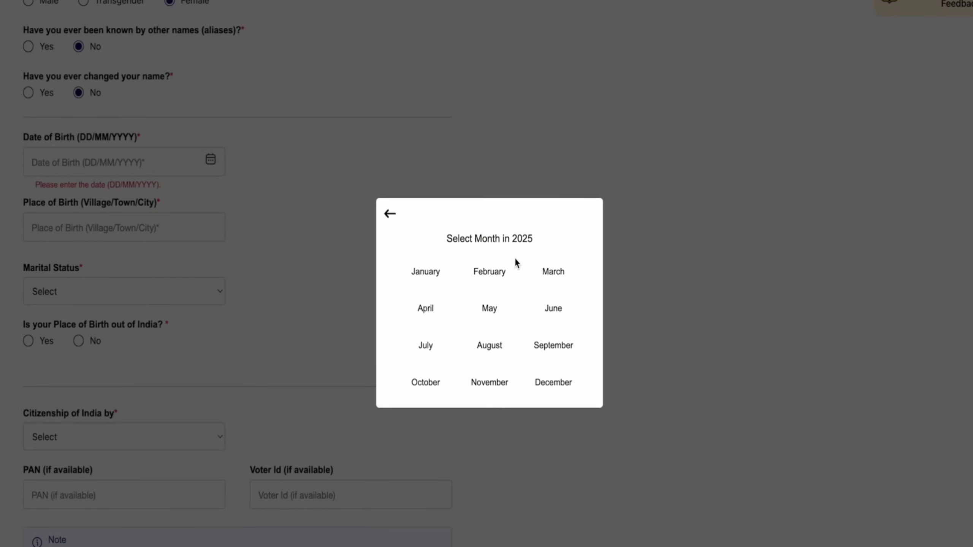
left_click(426, 382)
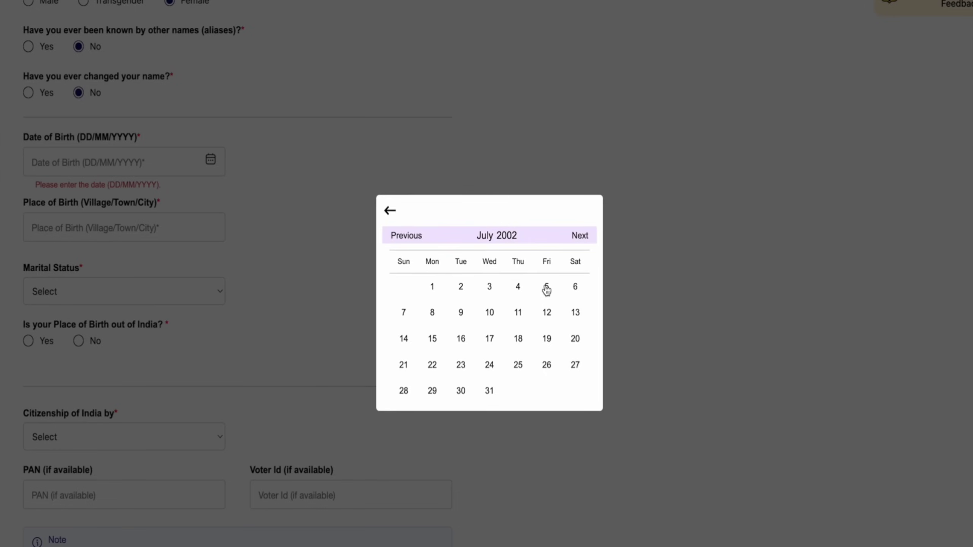
left_click(546, 288)
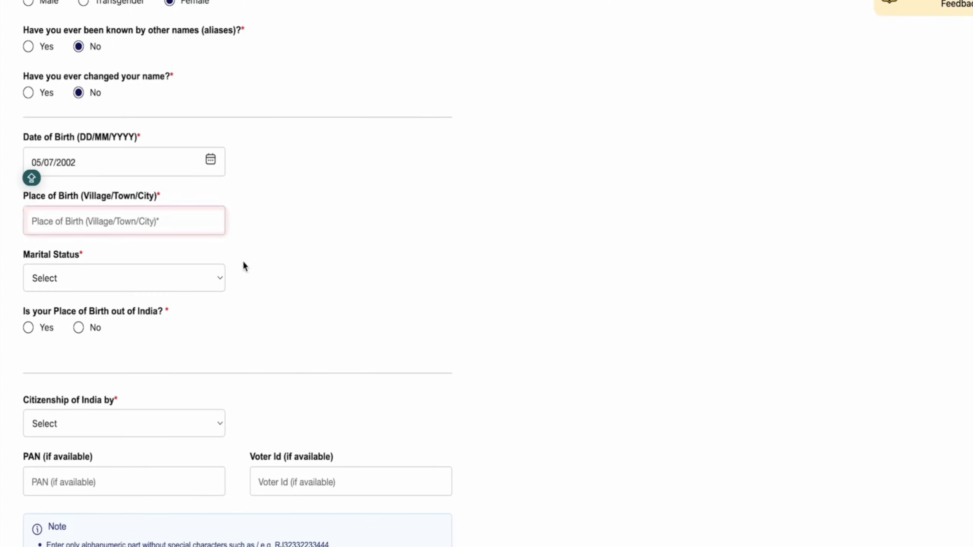
Enter place of birth, marital status Single, born in India, Uttar Pradesh, Bahraich district
left_click(145, 227)
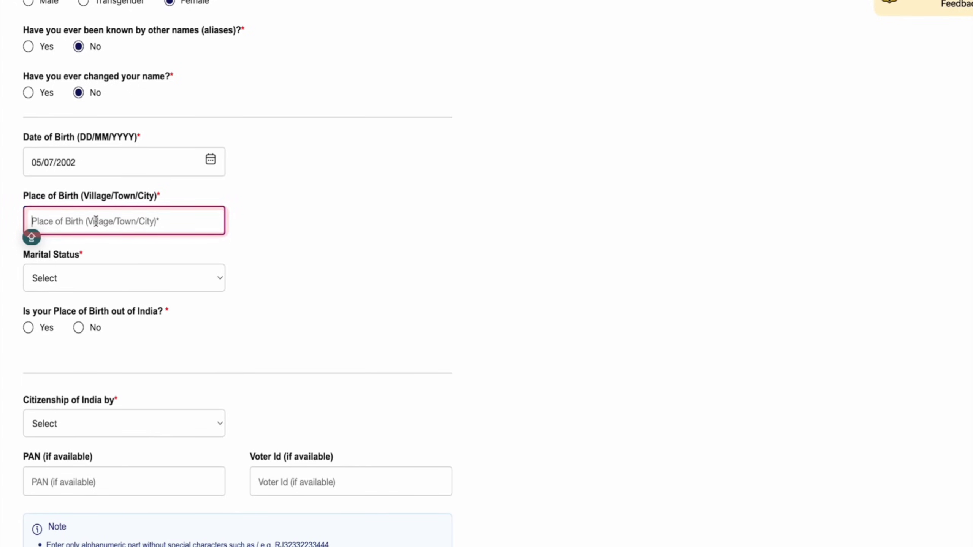
left_click(106, 278)
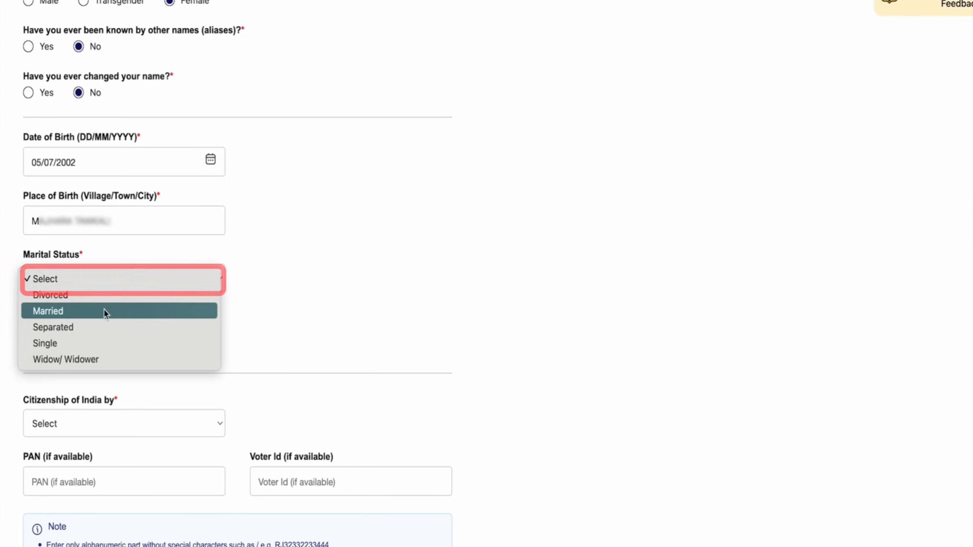
left_click(67, 340)
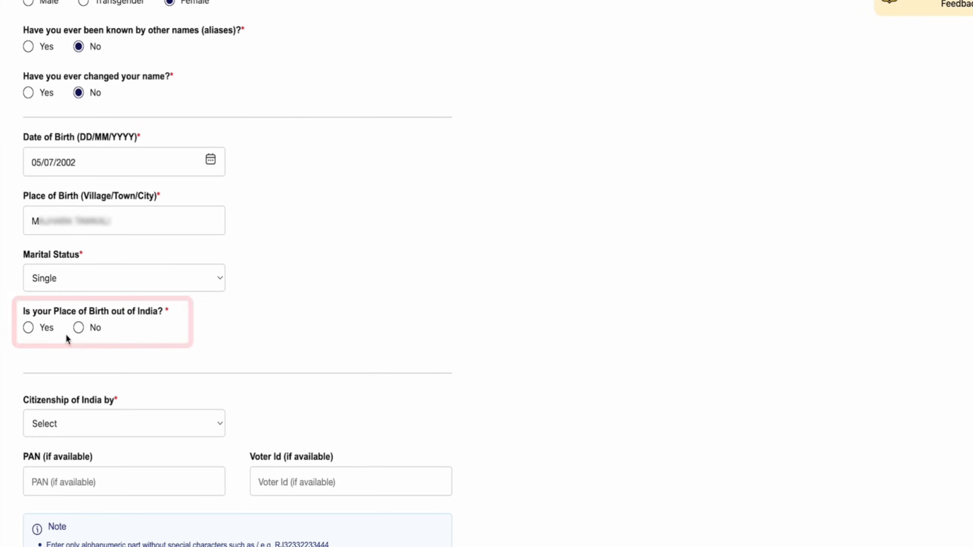
left_click(79, 328)
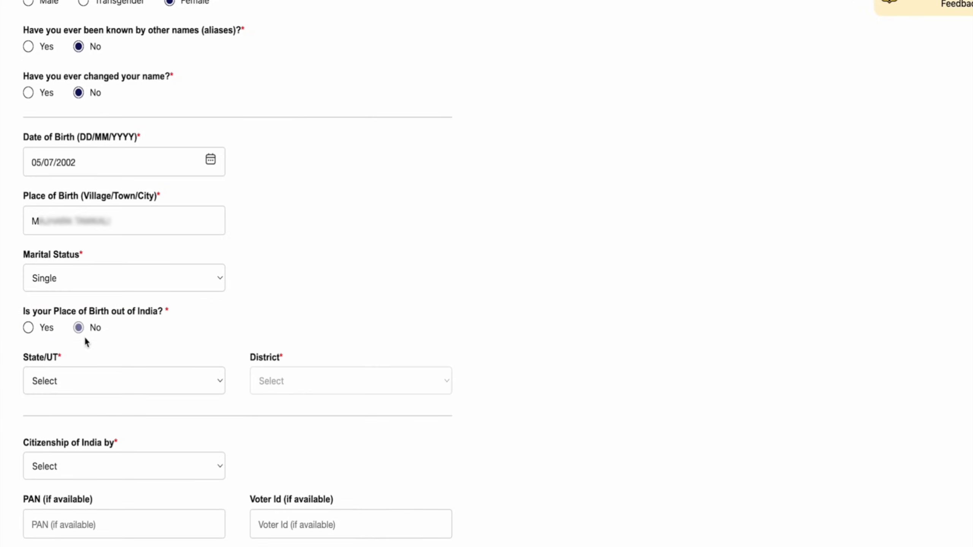
left_click(222, 381)
left_click(115, 533)
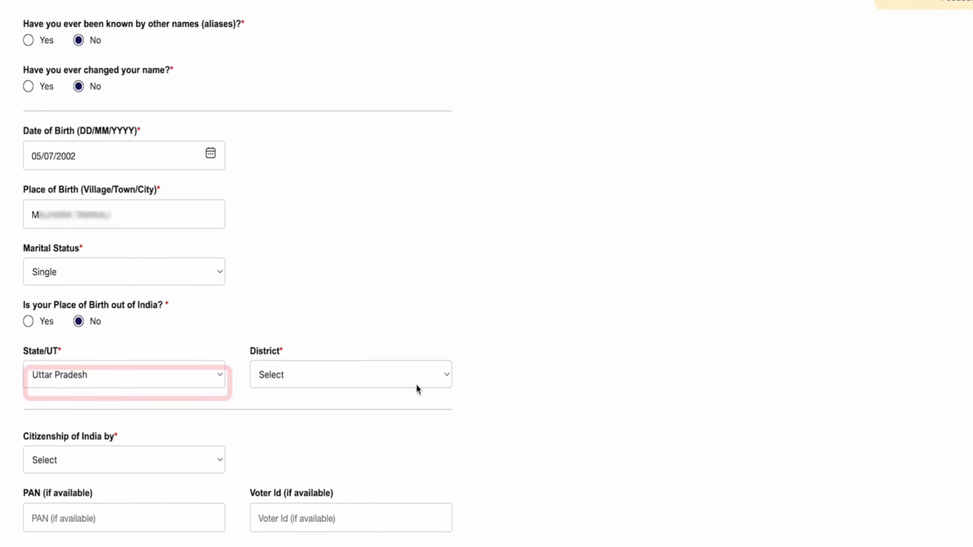
left_click(447, 377)
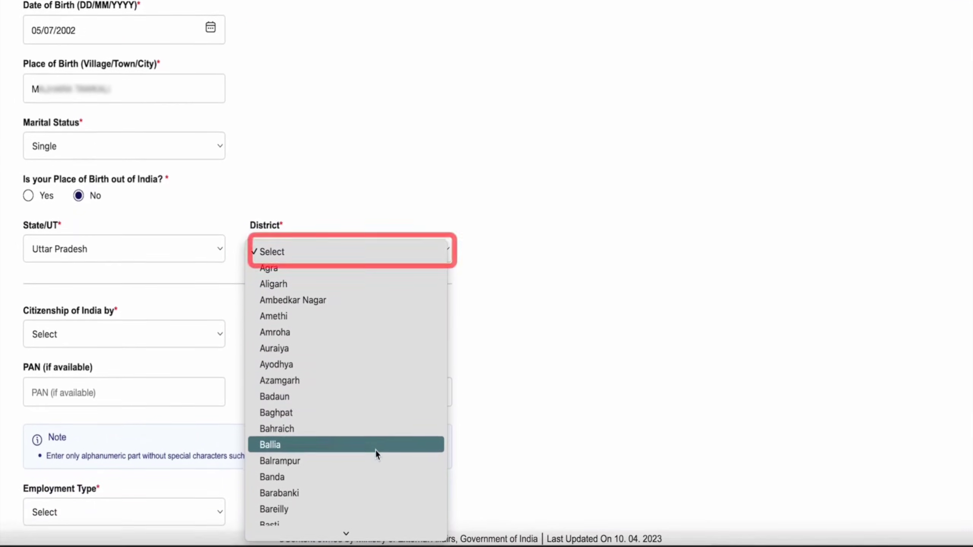
left_click(376, 427)
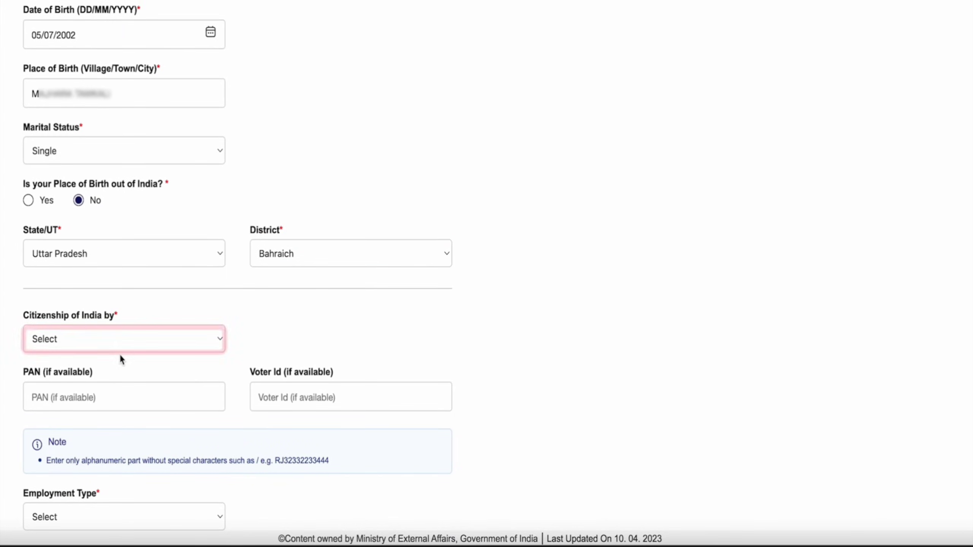
Record citizenship by Birth and enter the PAN
scroll(153, 355, "up", 1)
left_click(218, 348)
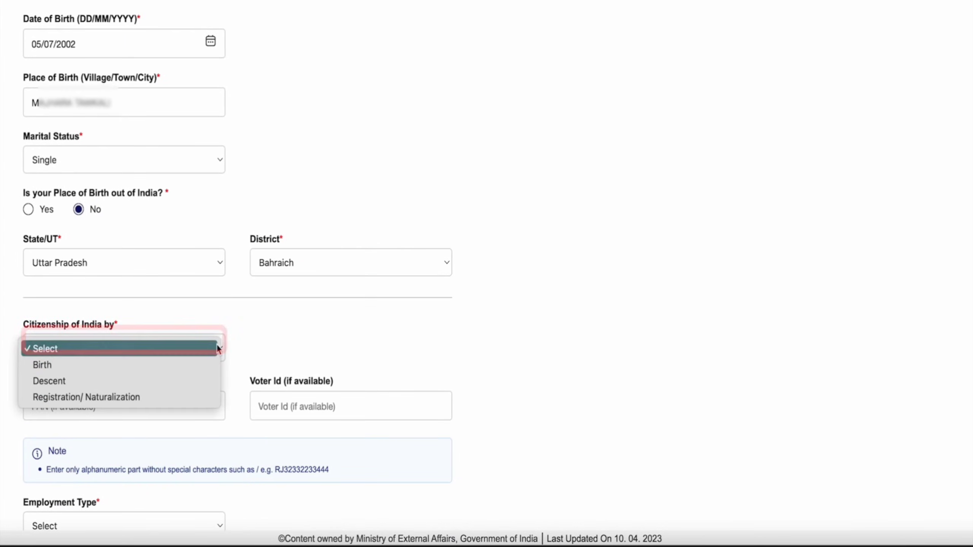
scroll(117, 369, "down", 2)
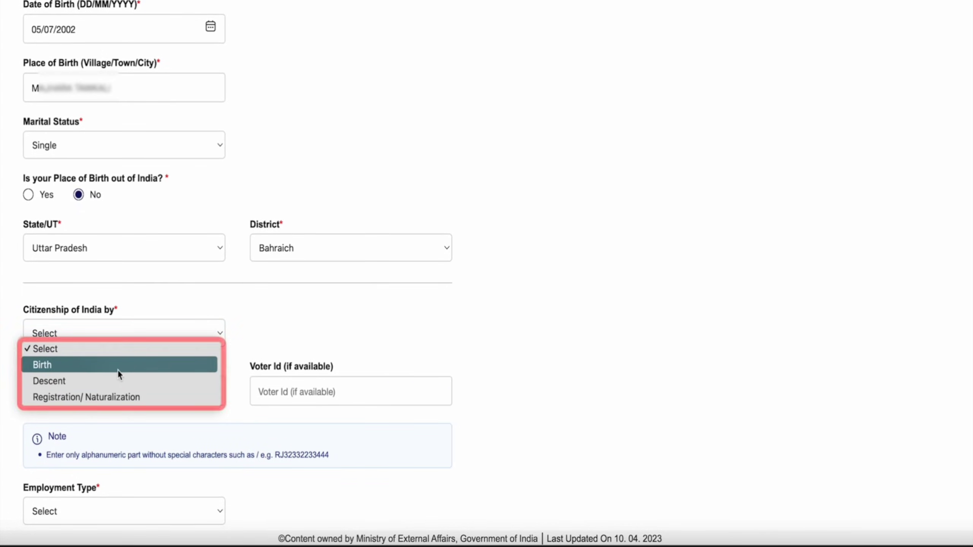
left_click(117, 365)
scroll(123, 383, "down", 10)
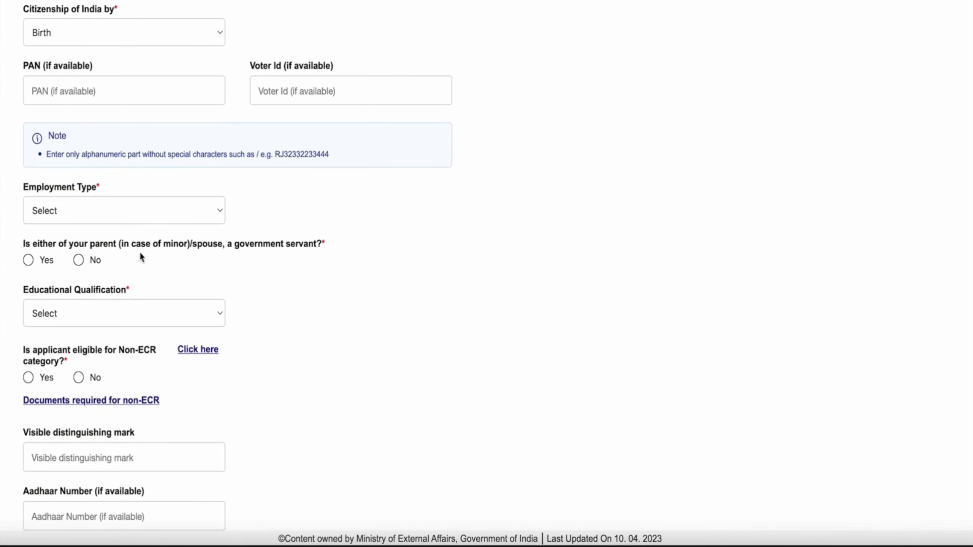
left_click(143, 92)
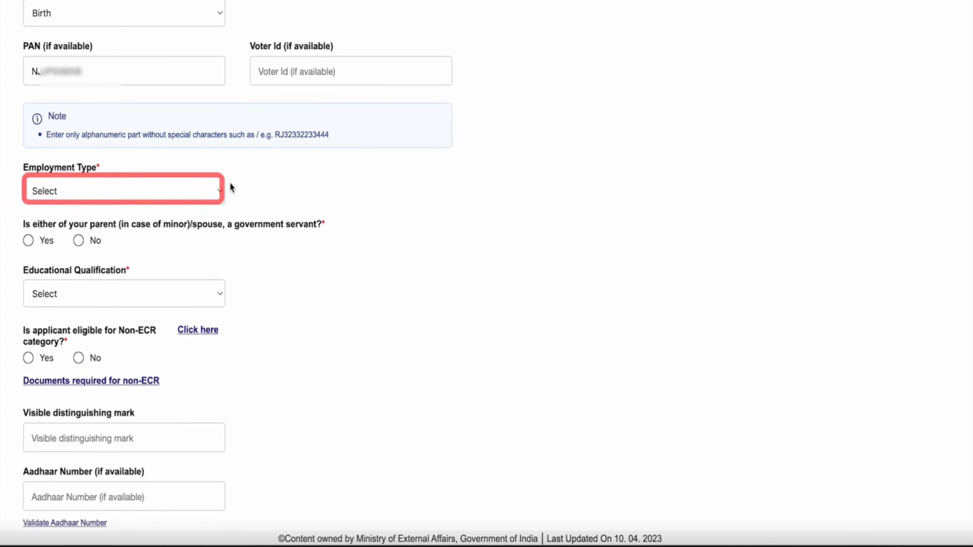
Set employment type to Student and educational qualification to 7th Pass Or Less
left_click(221, 191)
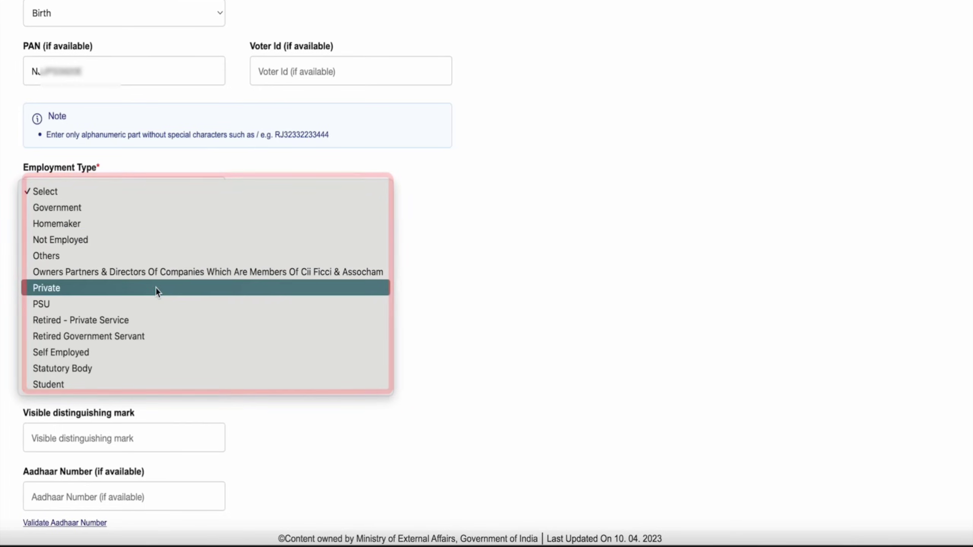
left_click(109, 387)
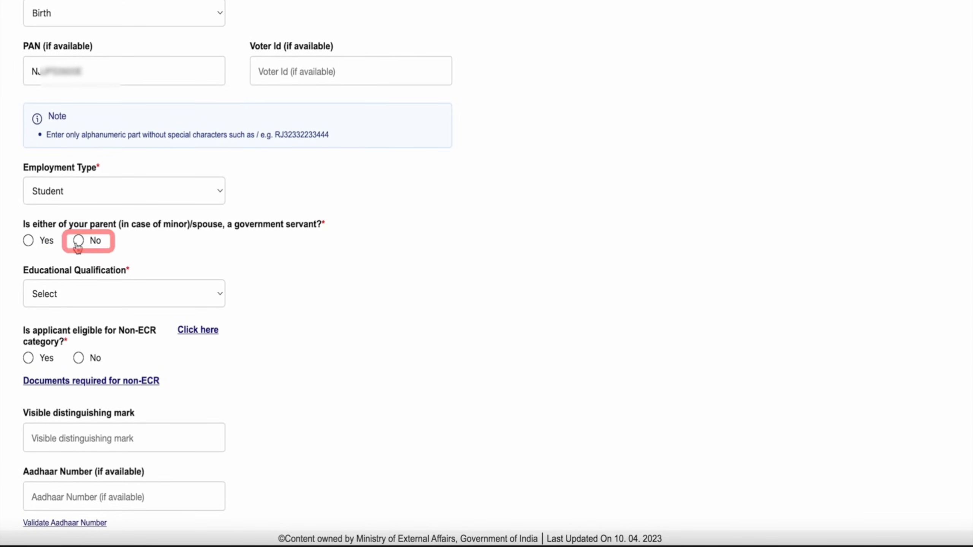
left_click(101, 294)
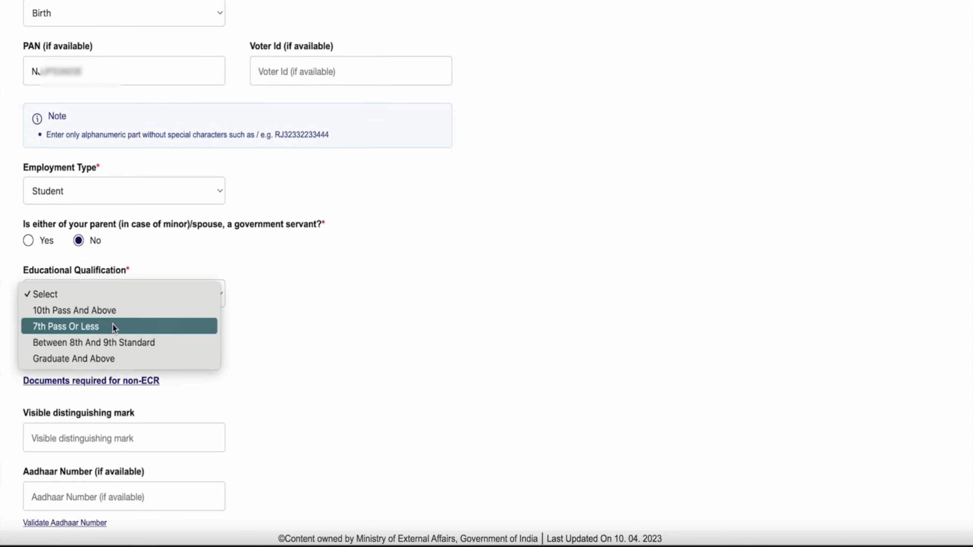
left_click(113, 324)
scroll(32, 197, "down", 4)
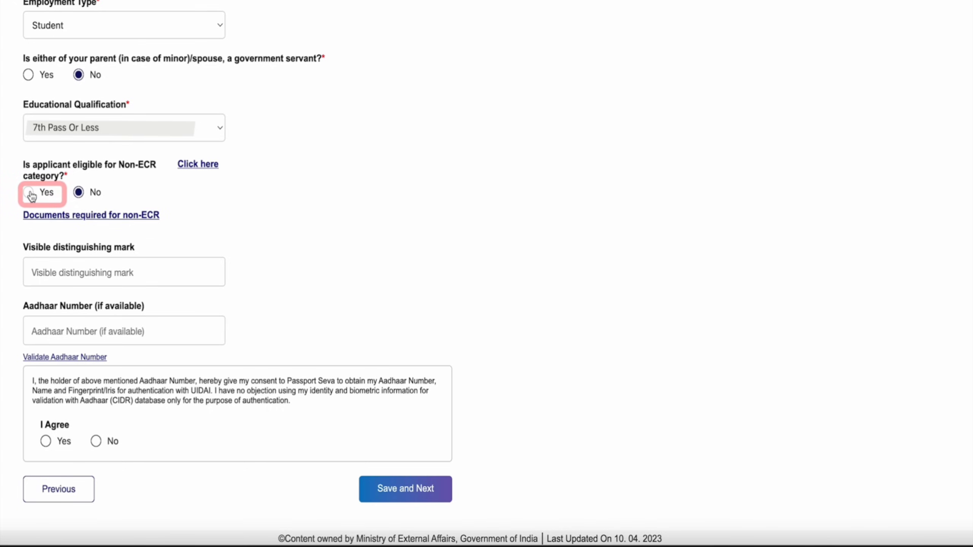
Mark Non-ECR eligibility Yes and change qualification to Graduate And Above
left_click(32, 196)
left_click(216, 133)
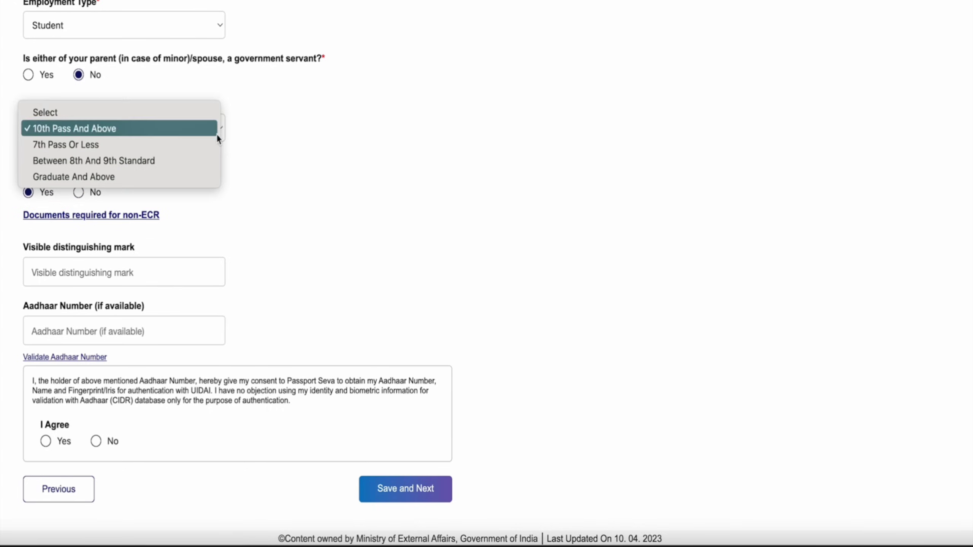
left_click(161, 177)
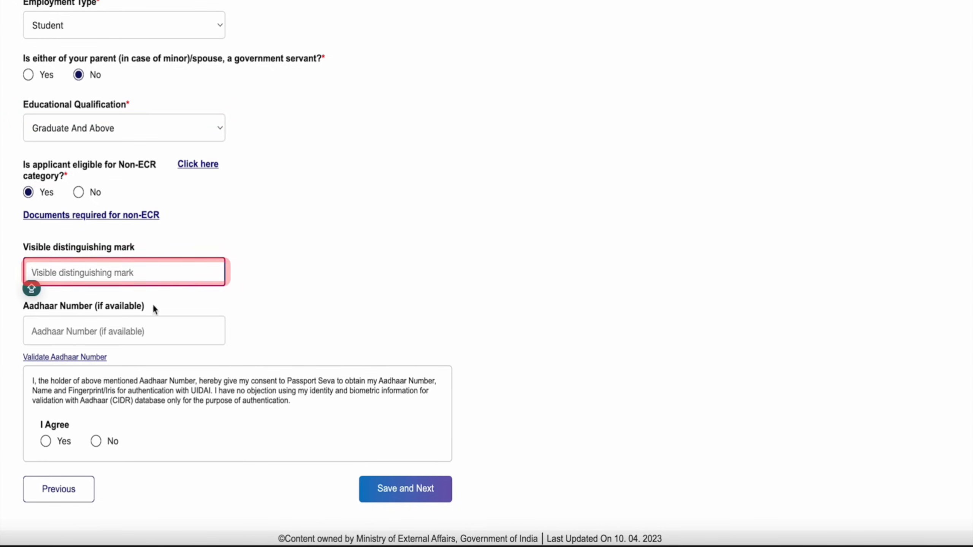
Paste the Aadhaar number, agree to Aadhaar authentication, and save the applicant details
left_click(153, 332)
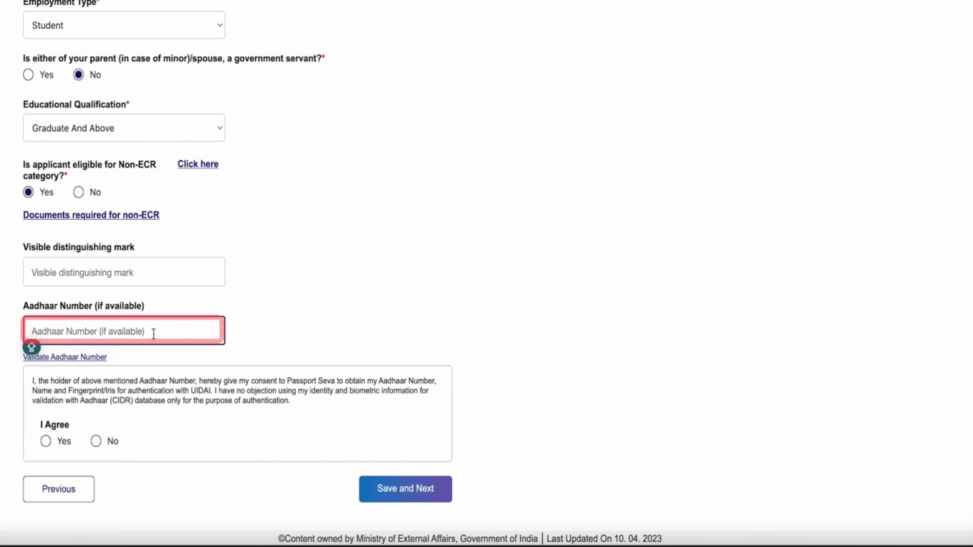
key("super+v")
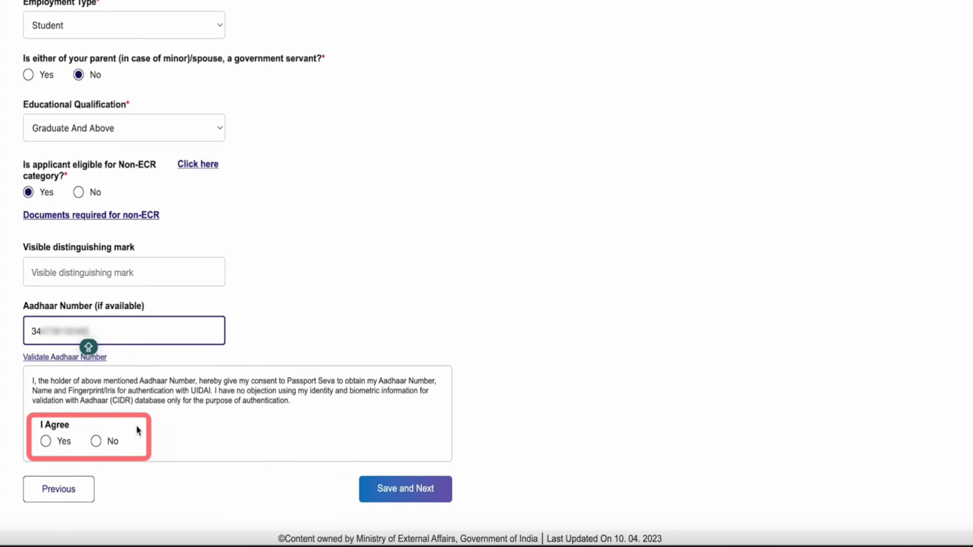
left_click(46, 443)
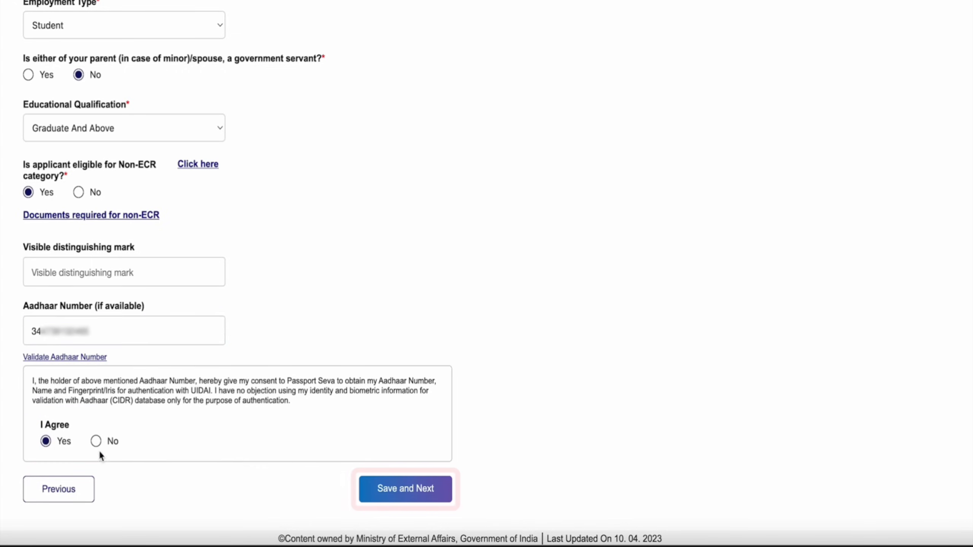
left_click(407, 498)
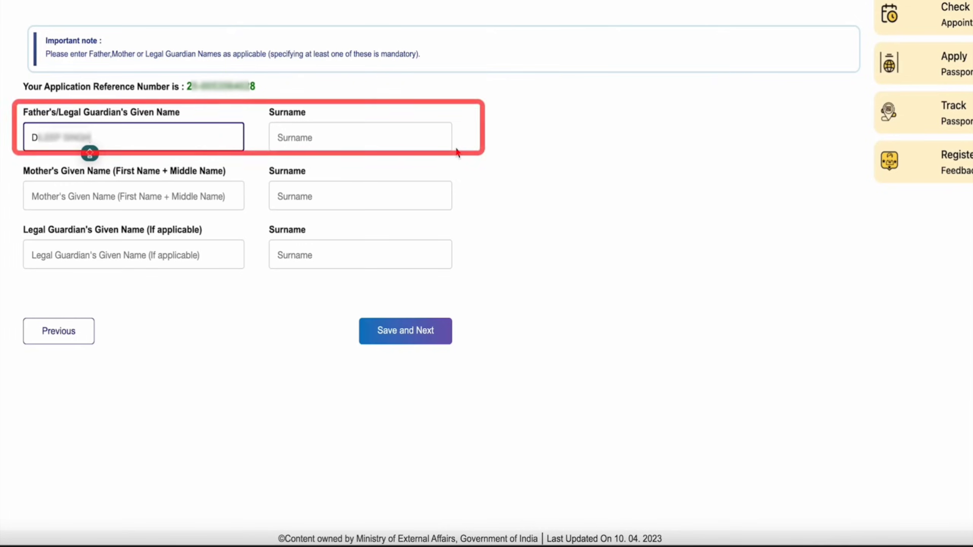
Fill in the father's and mother's given names and surnames, then save Family Details
key("BackSpace")
key("BackSpace")
key("BackSpace")
key("BackSpace")
key("BackSpace")
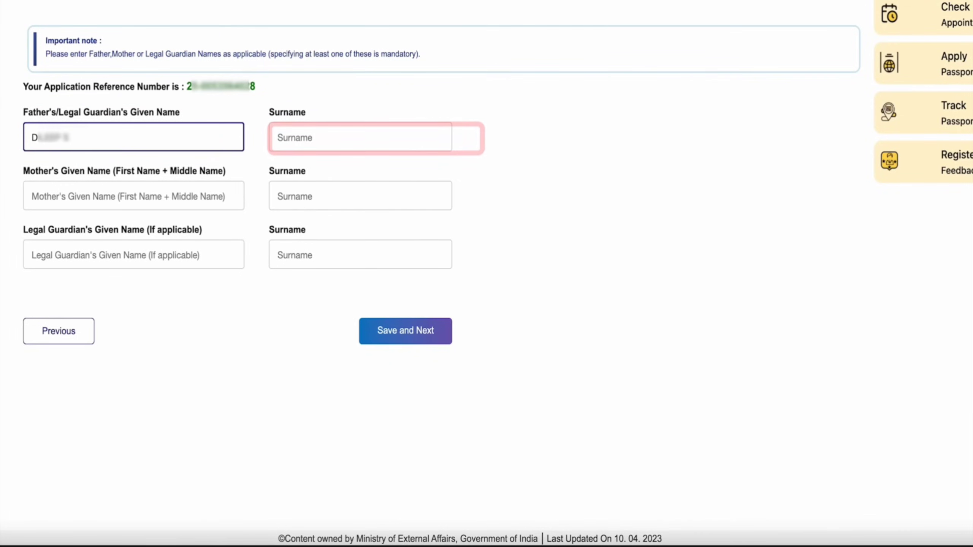
key("Tab")
type("SINGH")
left_click(158, 192)
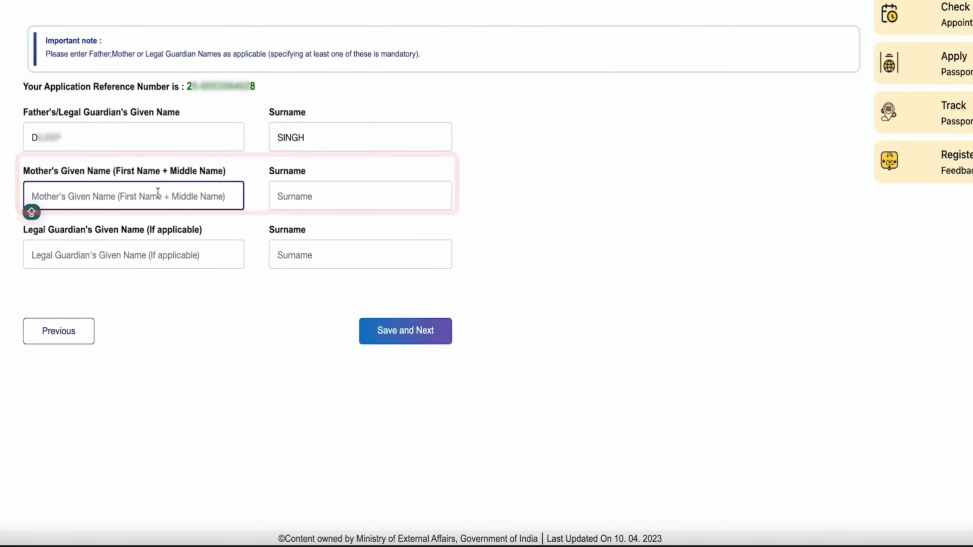
key("Tab")
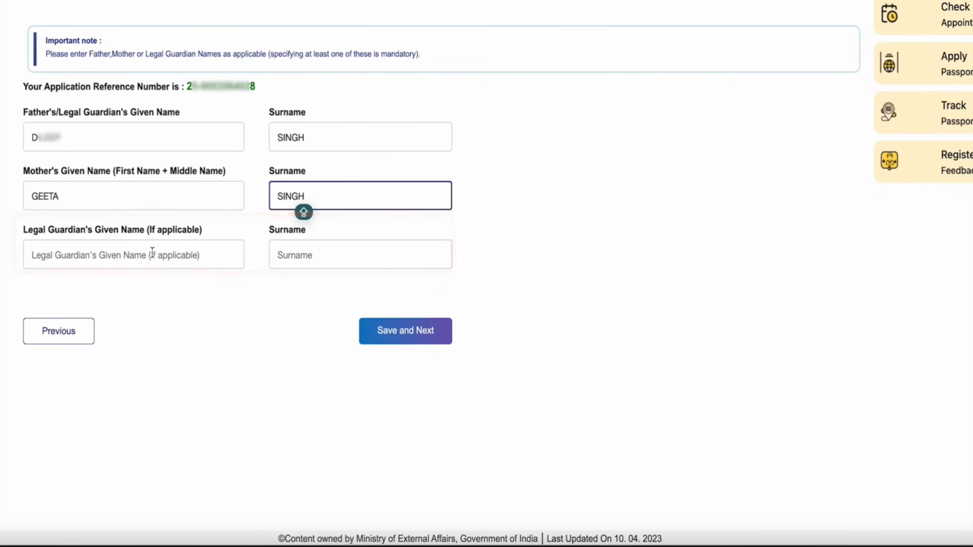
left_click(152, 253)
key("Caps_Lock")
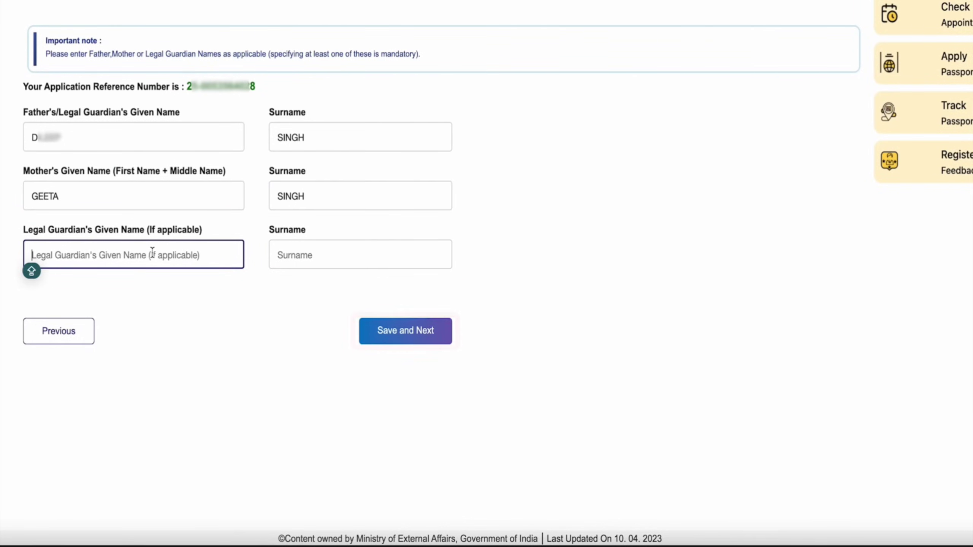
left_click(400, 331)
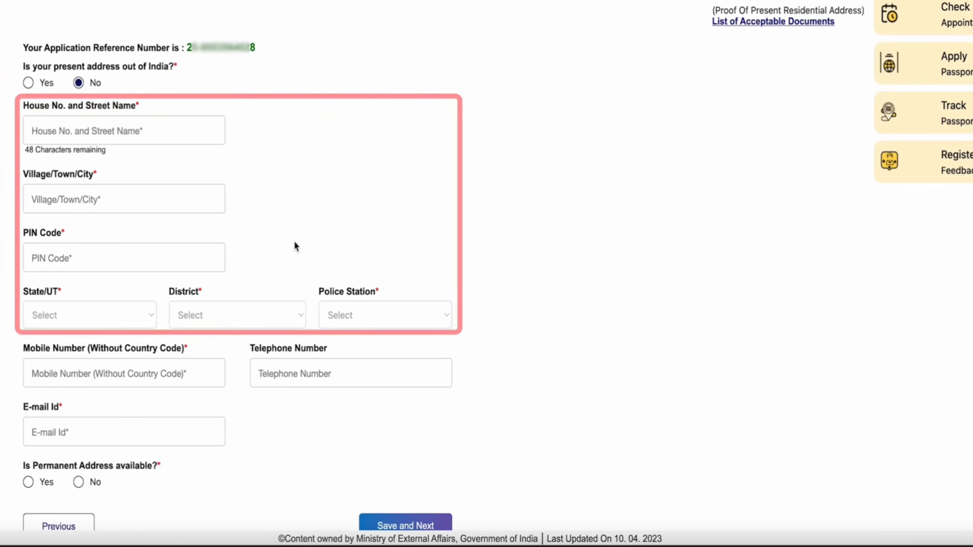
Enter the present address in Uttar Pradesh, Bahraich district, with police station BAUDI
left_click(144, 127)
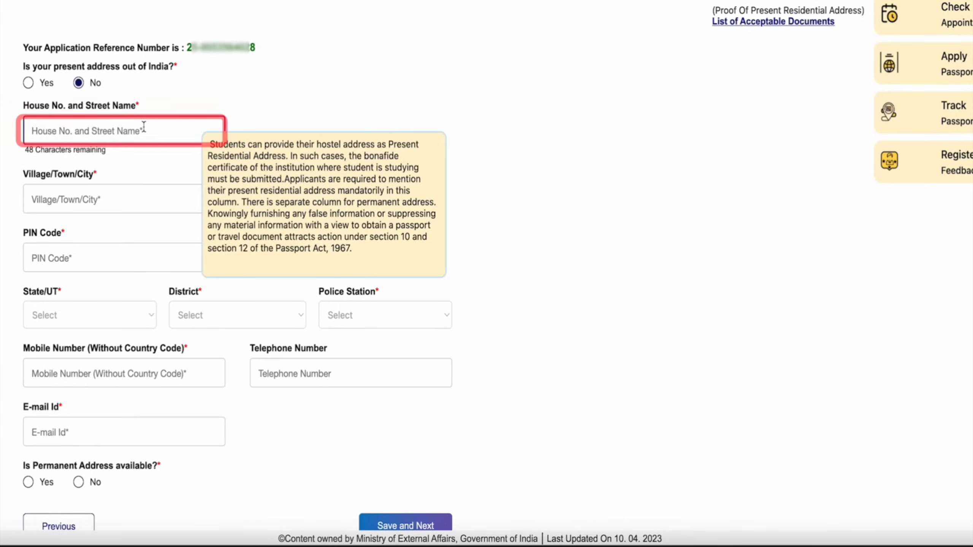
key("Tab")
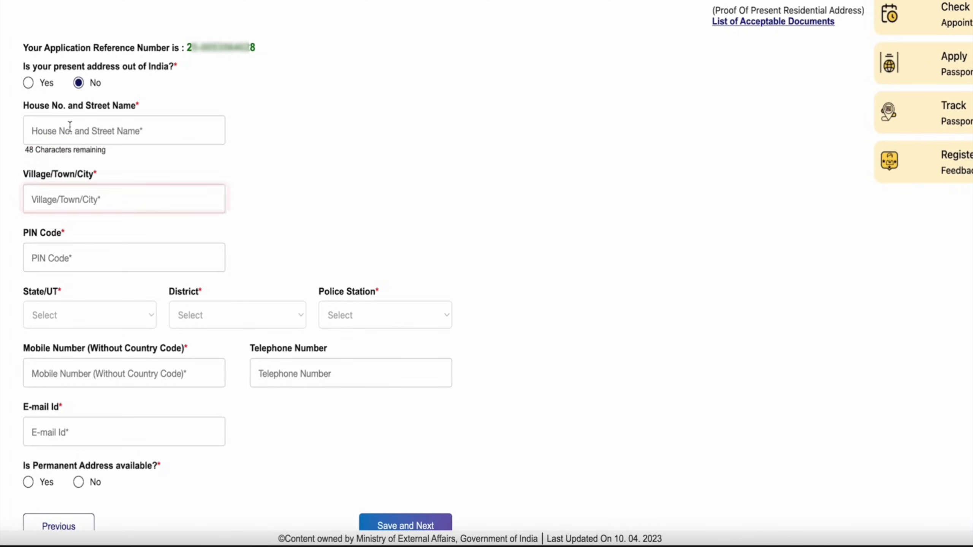
key("Tab")
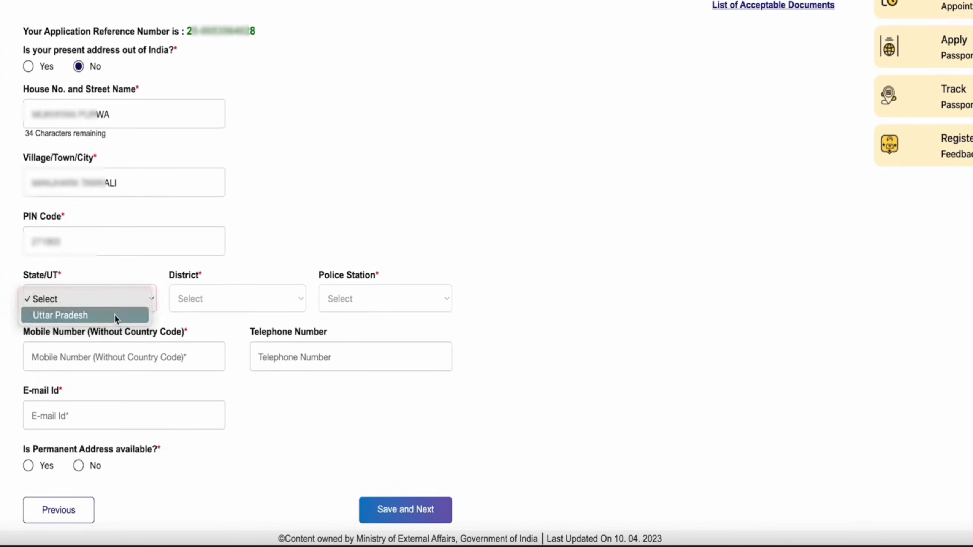
left_click(114, 315)
left_click(279, 299)
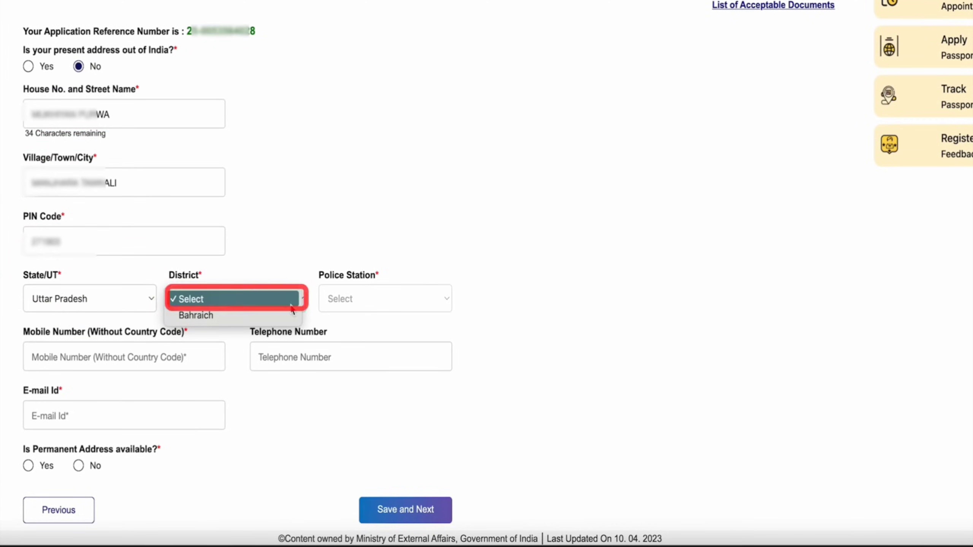
left_click(278, 317)
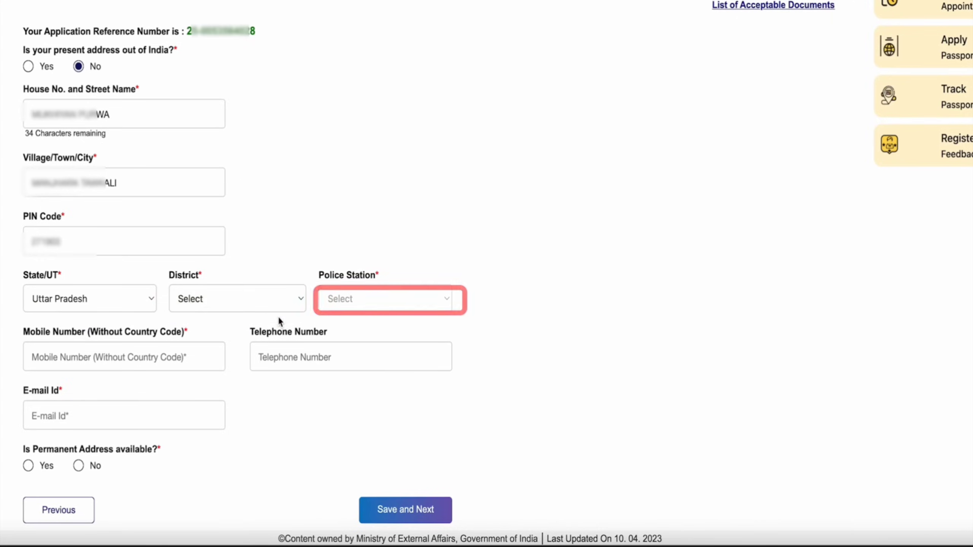
left_click(445, 299)
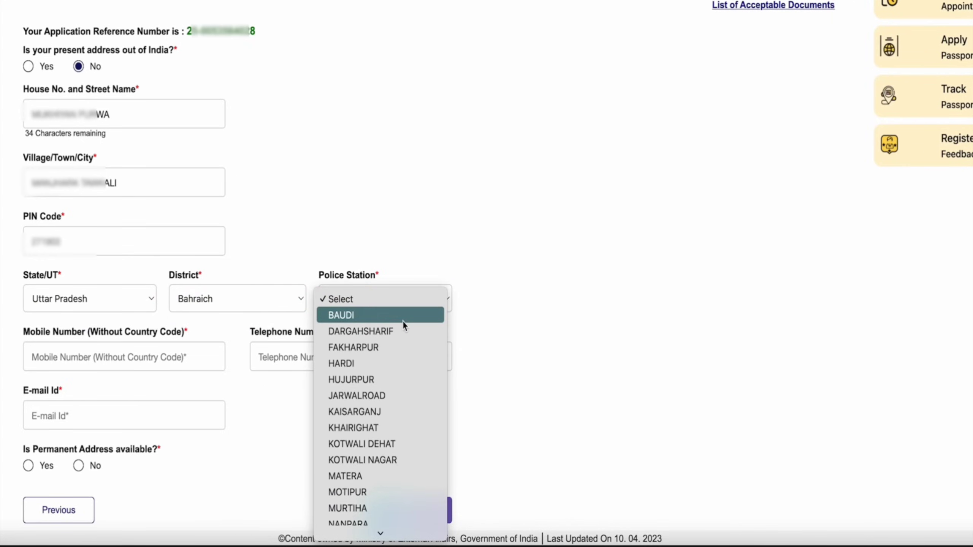
scroll(403, 321, "down", 5)
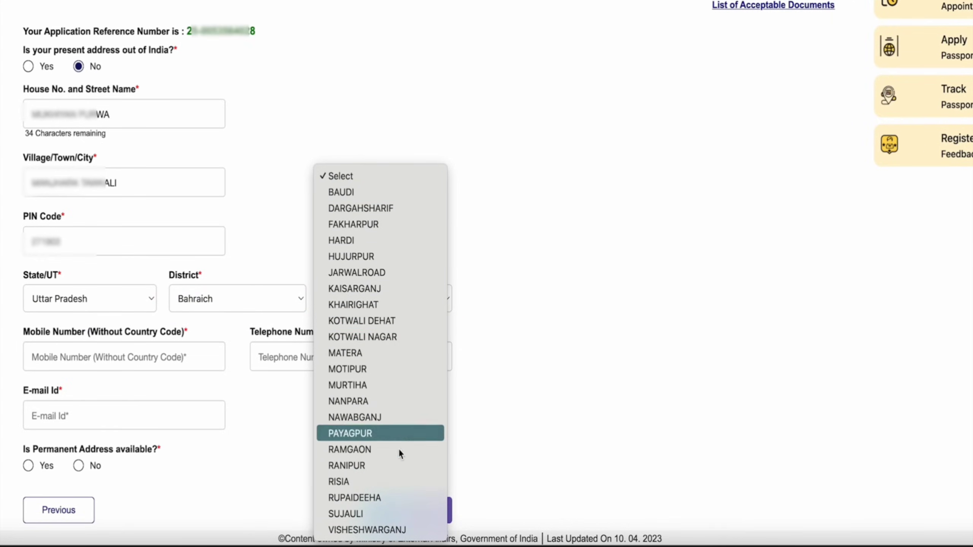
left_click(386, 193)
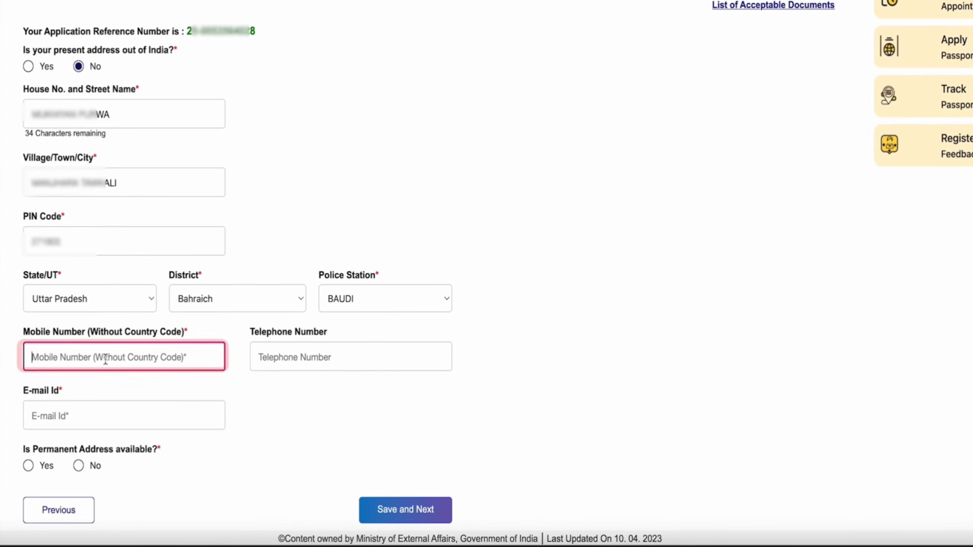
Enter the applicant's mobile number and e-mail address
type("7")
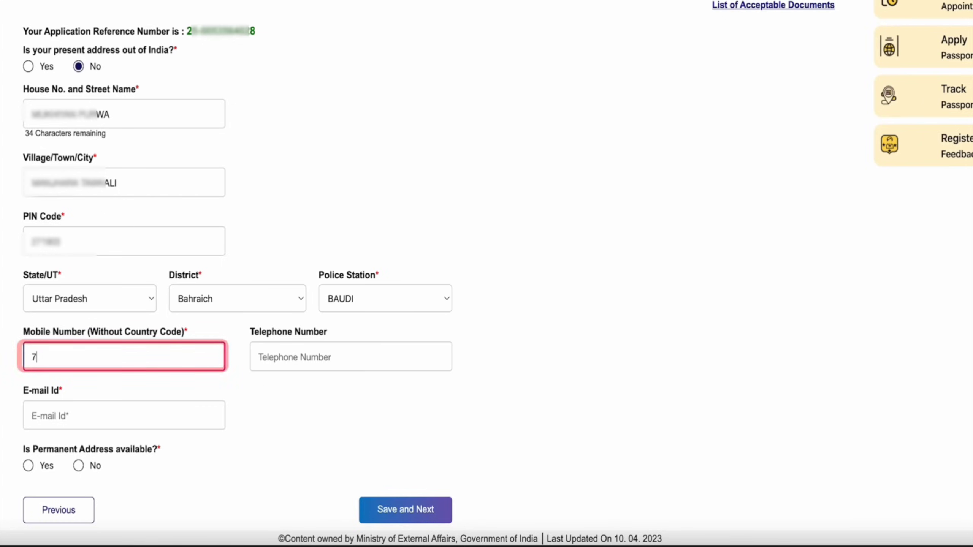
left_click(188, 421)
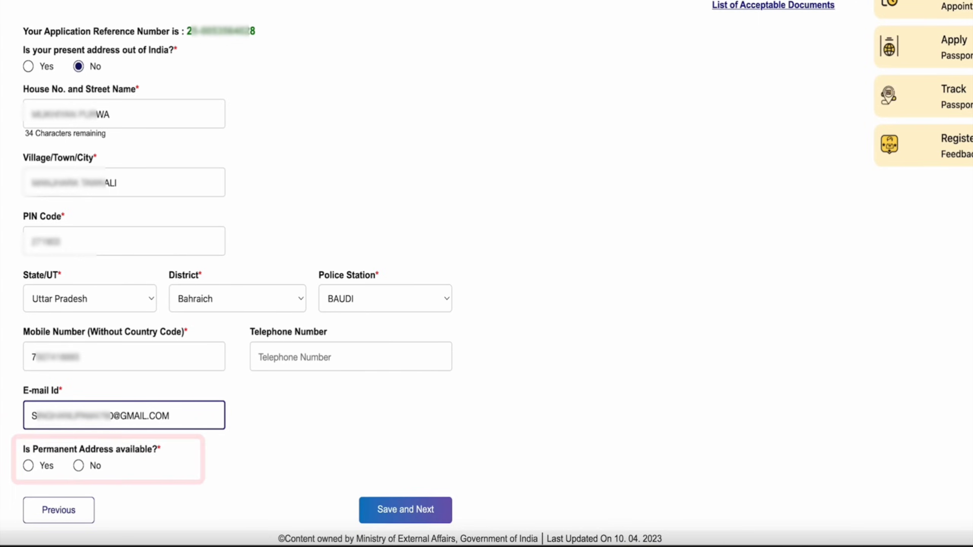
Confirm a permanent address exists and mark it the same as the present address
left_click(29, 467)
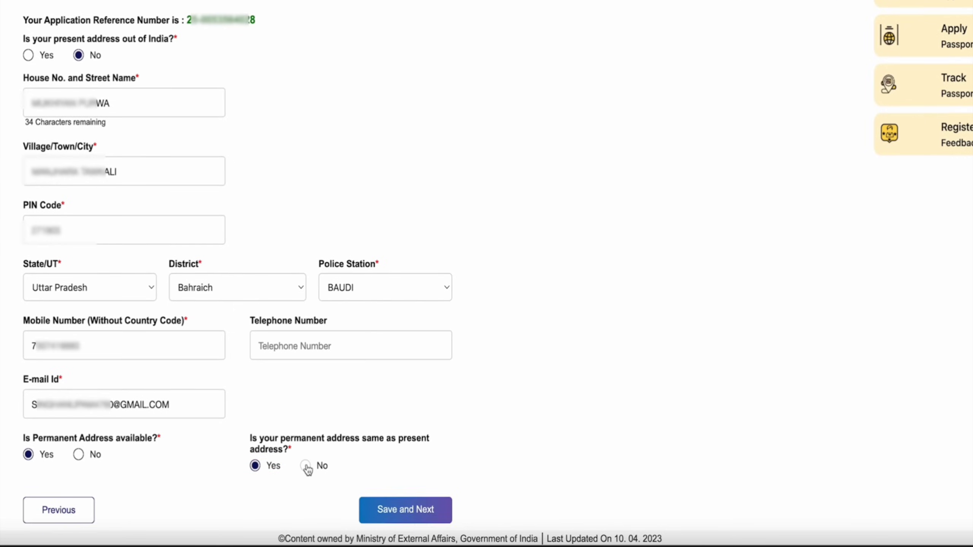
left_click(306, 478)
scroll(306, 468, "down", 5)
scroll(308, 471, "down", 5)
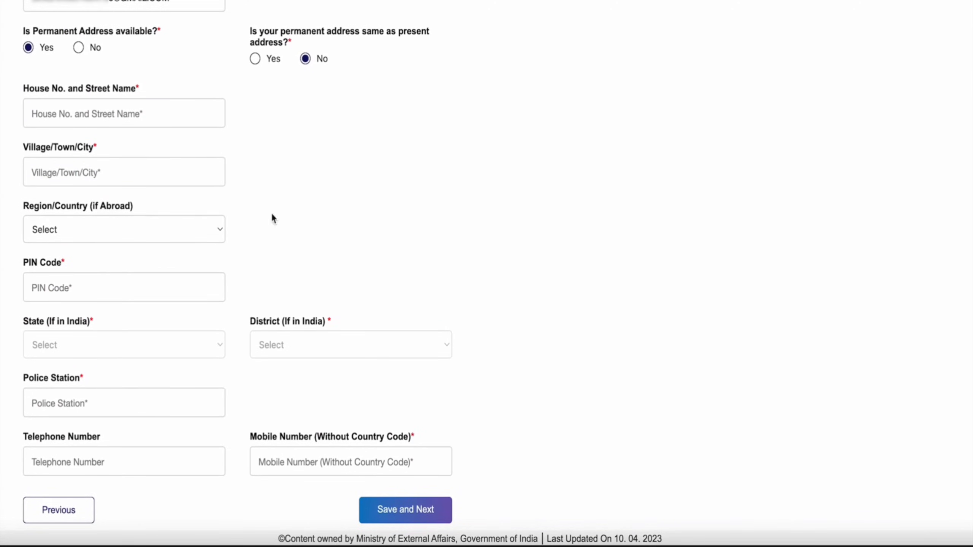
left_click(255, 59)
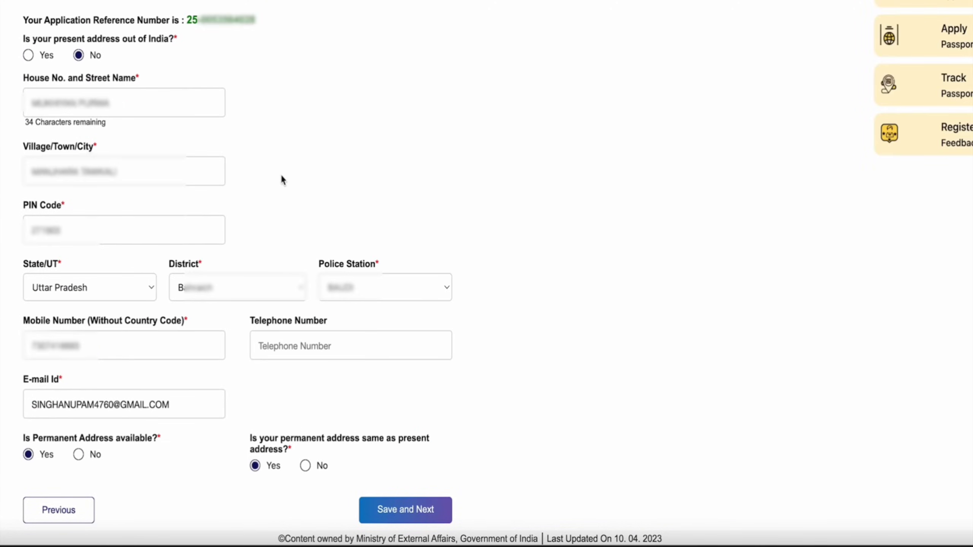
scroll(281, 175, "up", 1)
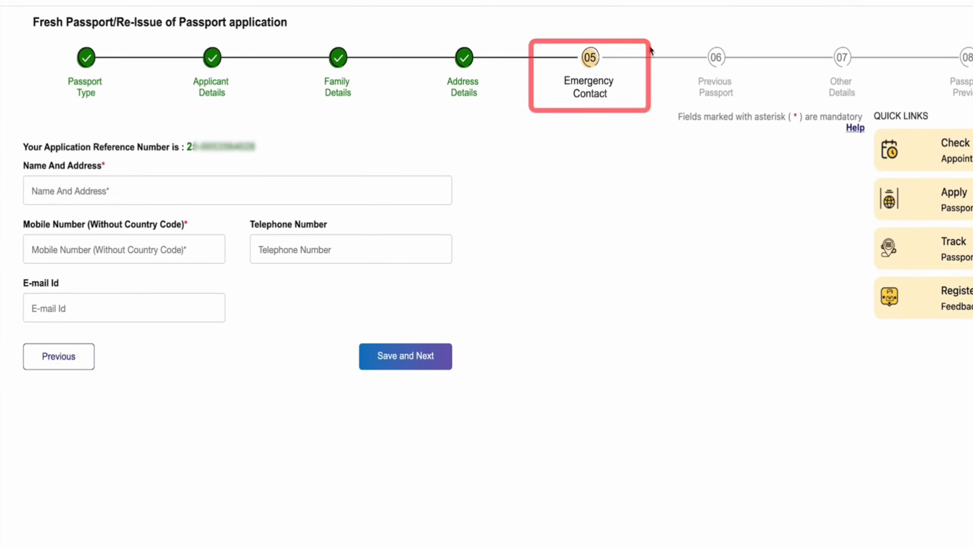
Enter the emergency contact's name and address, mobile number and e-mail, then save
left_click(208, 194)
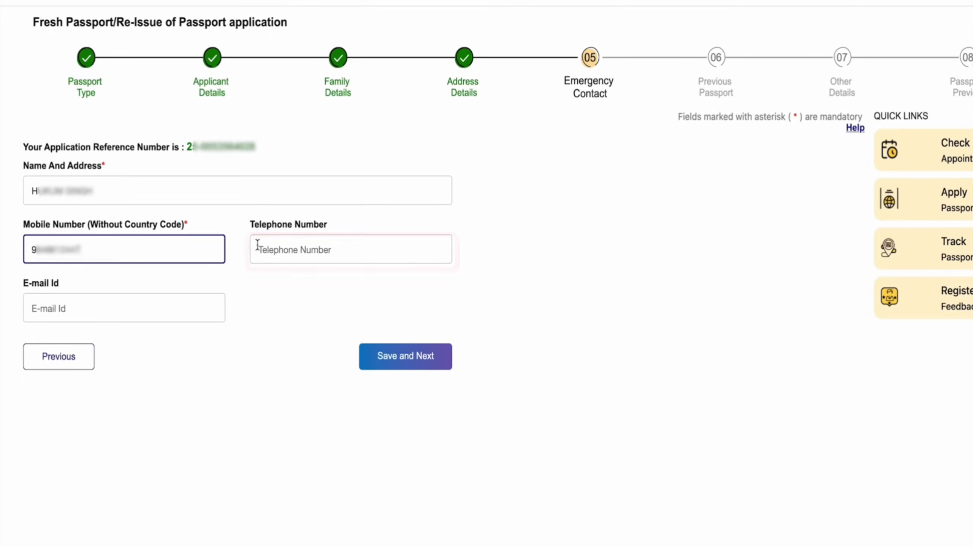
left_click(273, 246)
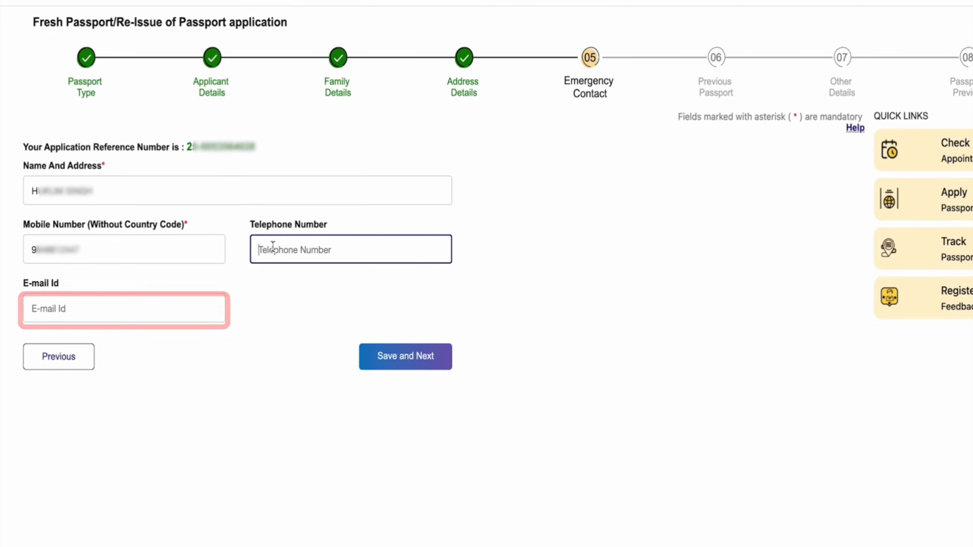
left_click(172, 302)
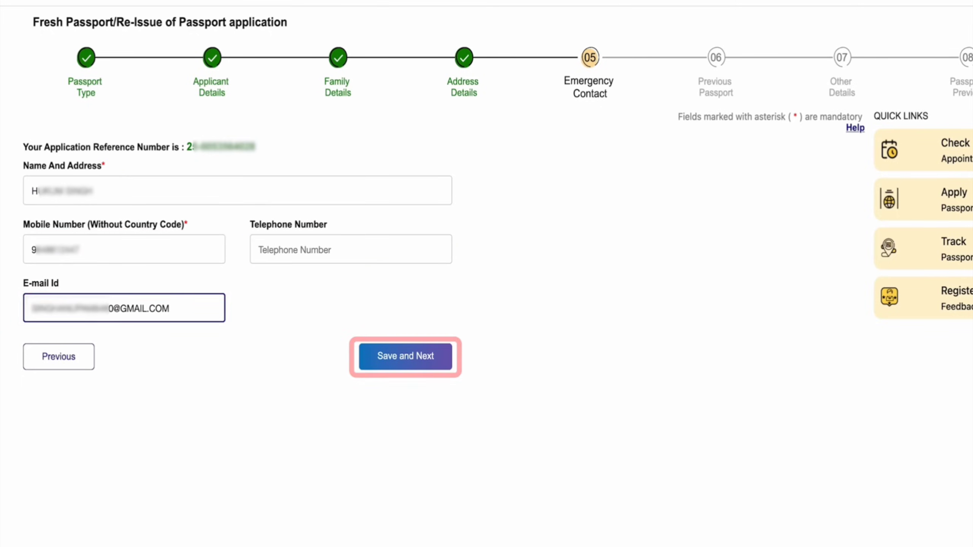
left_click(397, 359)
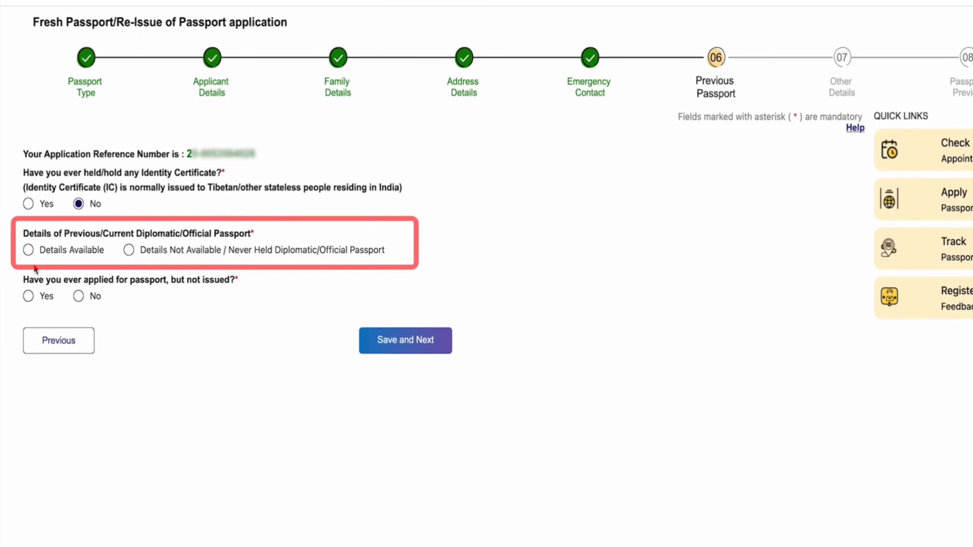
Answer never held a diplomatic/official passport and none applied-but-not-issued, then save
left_click(131, 255)
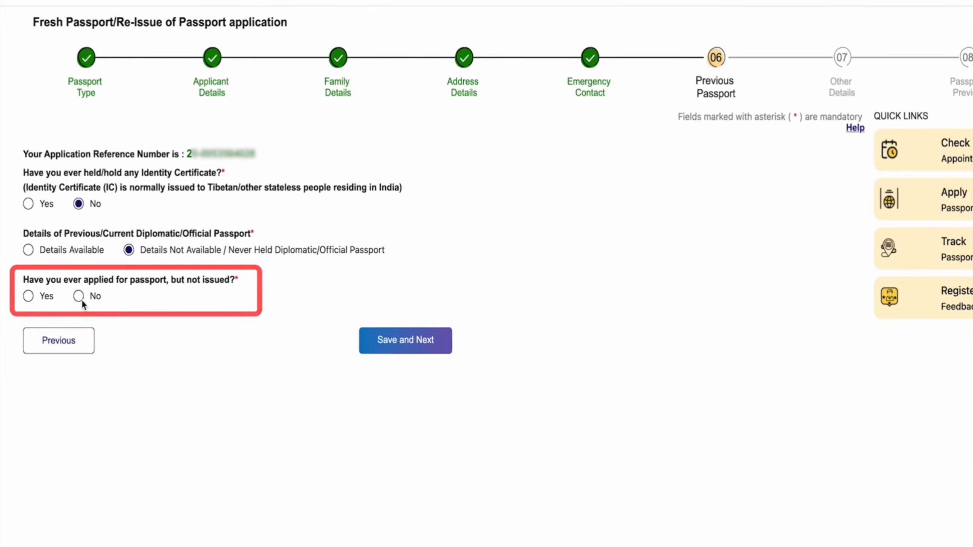
left_click(79, 298)
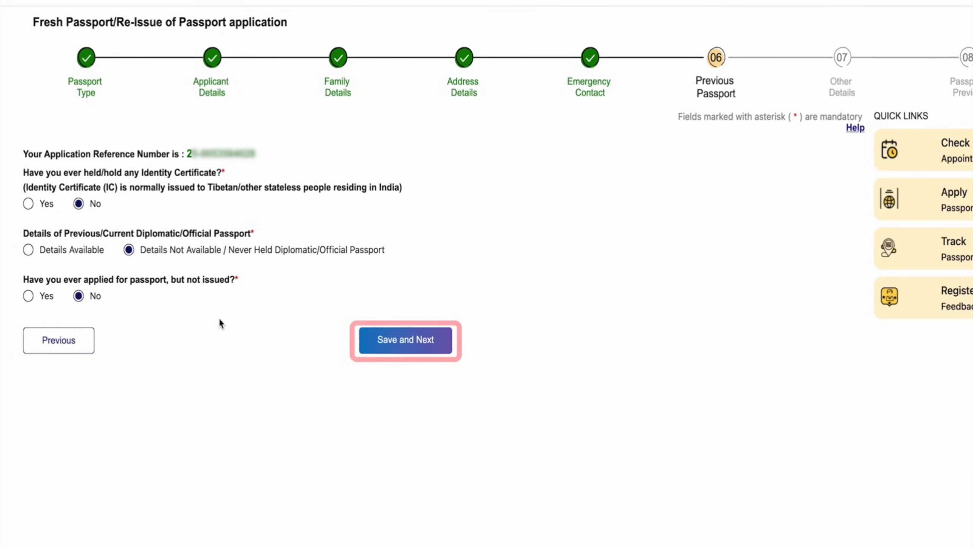
left_click(433, 354)
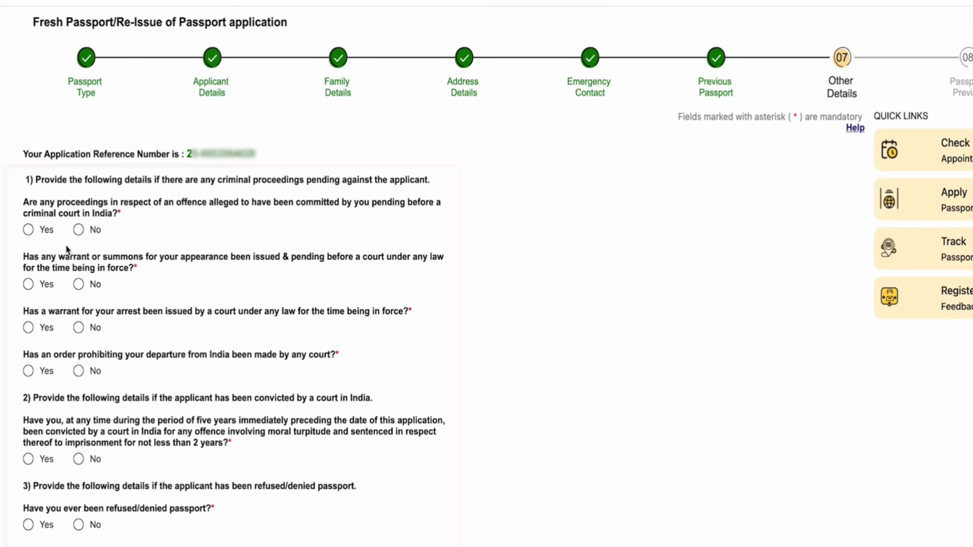
Answer No to the pending criminal proceedings and warrant/summons questions, then save and continue
left_click(79, 230)
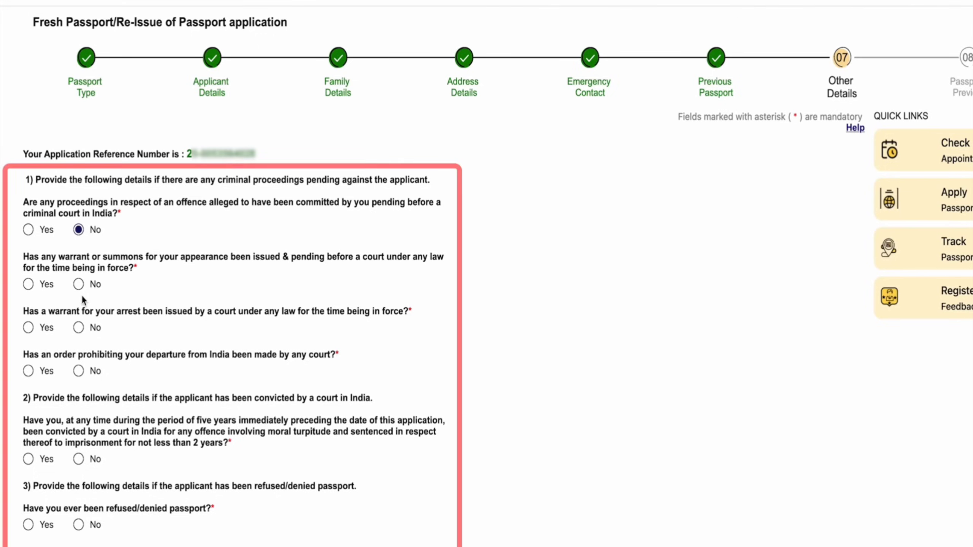
left_click(78, 284)
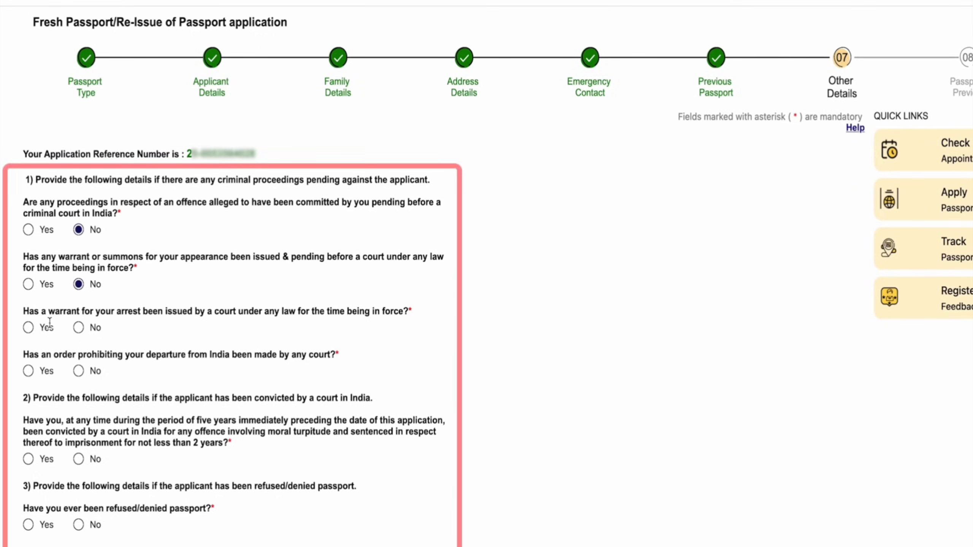
scroll(155, 317, "down", 1)
scroll(156, 322, "down", 5)
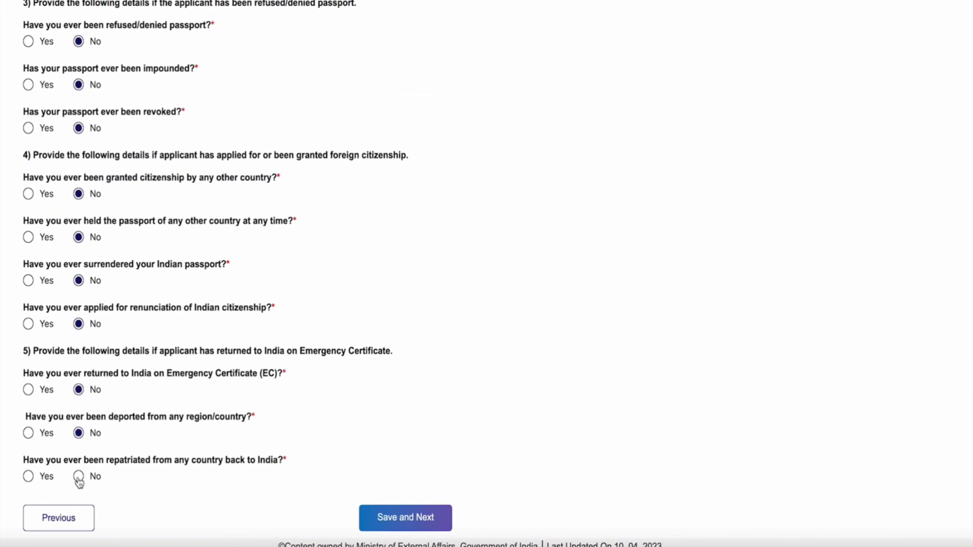
left_click(378, 520)
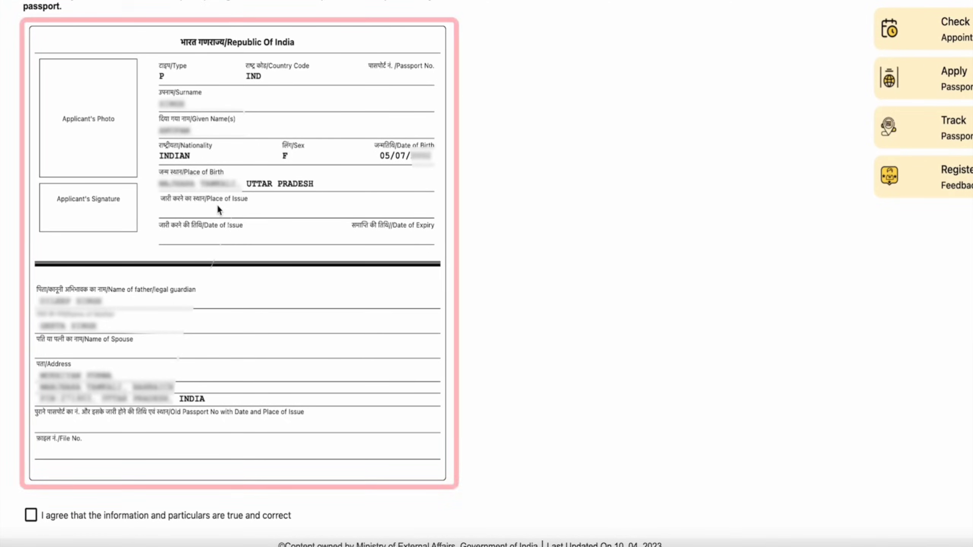
Agree that the previewed passport particulars are true and correct, and save
scroll(235, 206, "down", 2)
left_click(31, 462)
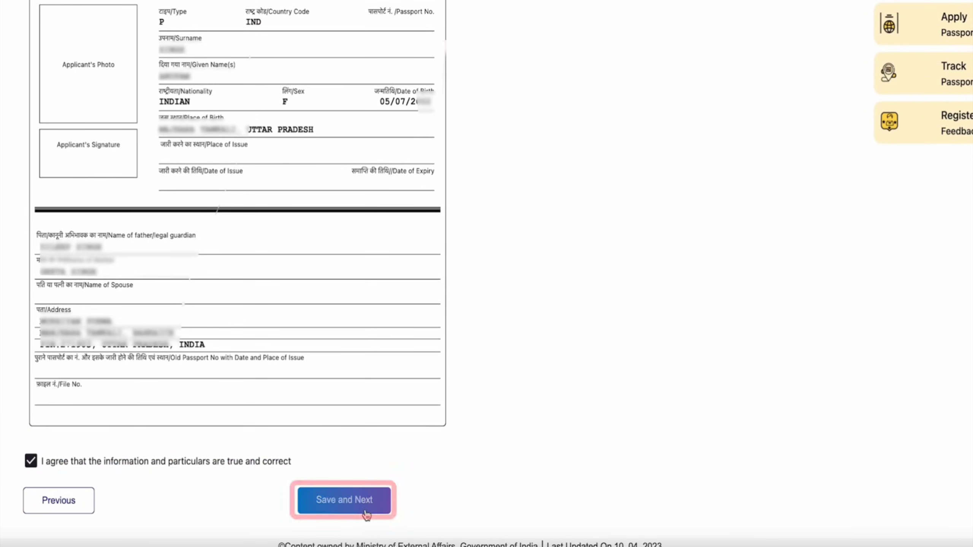
left_click(366, 514)
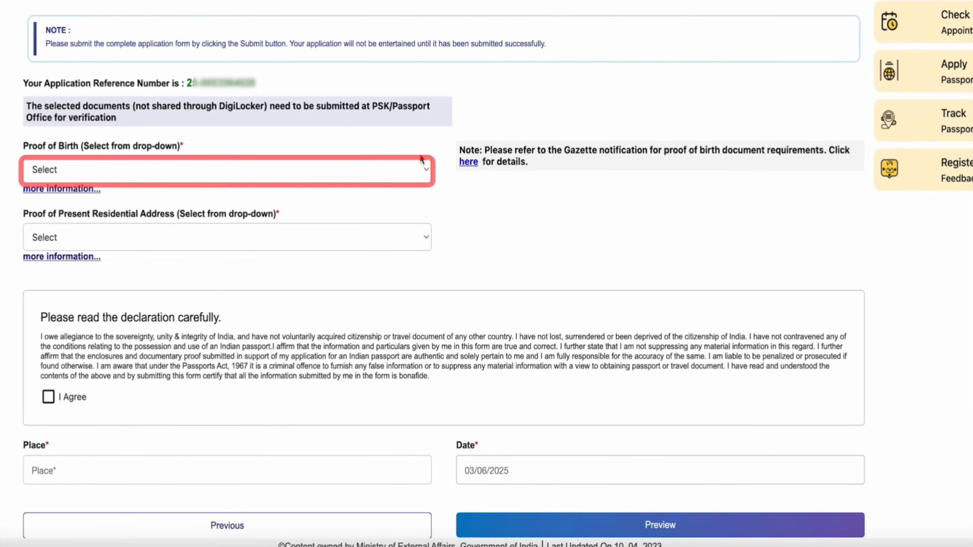
Choose Permanent Account Number Card for proof of birth and Aadhaar Card (Address Proof) for address
left_click(421, 169)
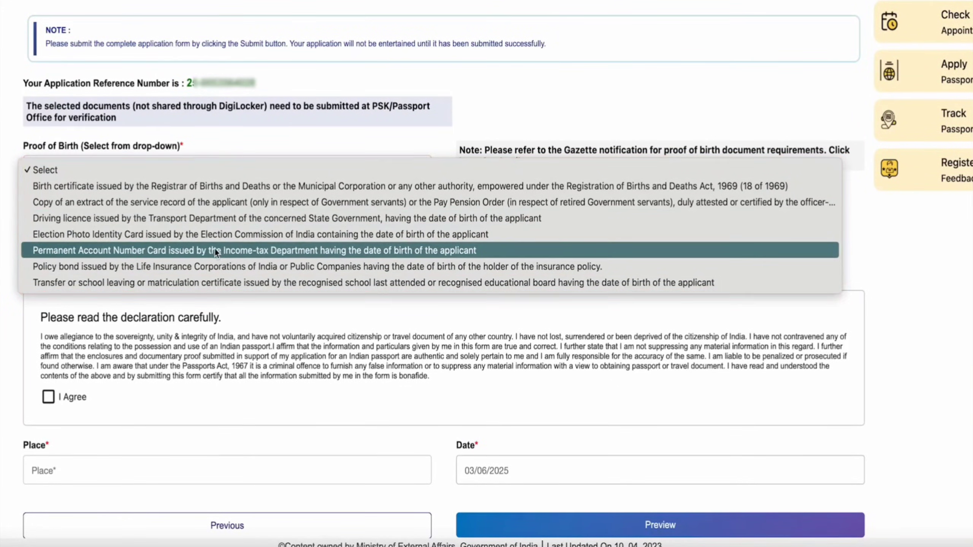
left_click(215, 249)
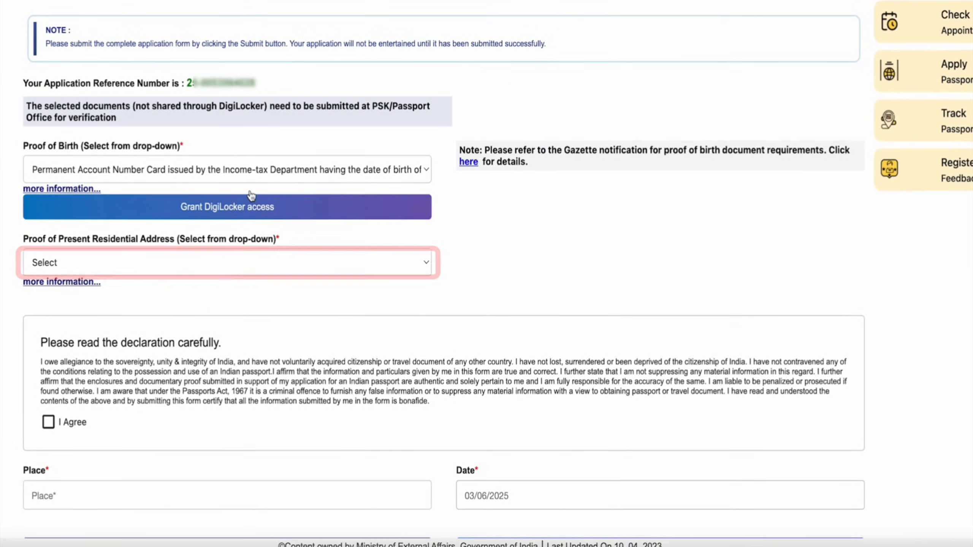
left_click(217, 264)
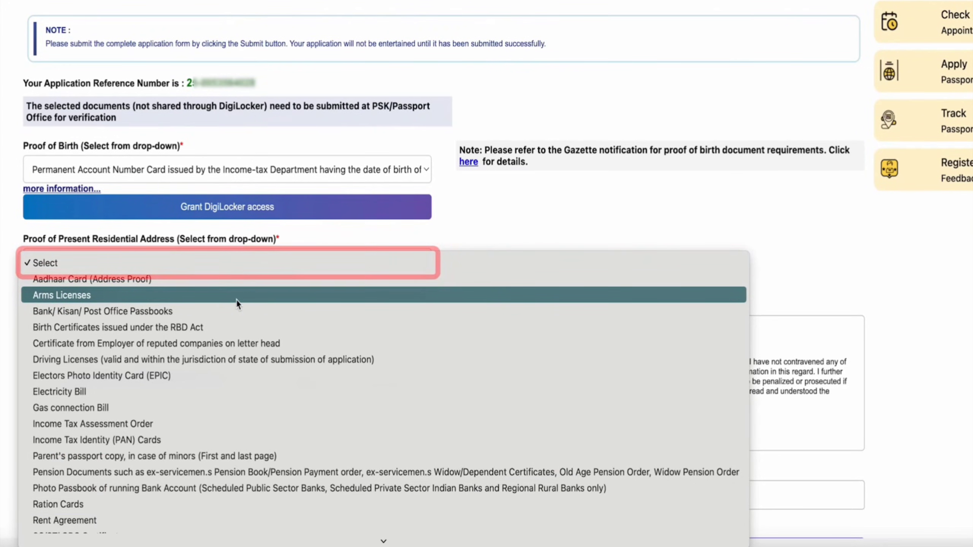
scroll(235, 299, "down", 3)
scroll(236, 299, "down", 2)
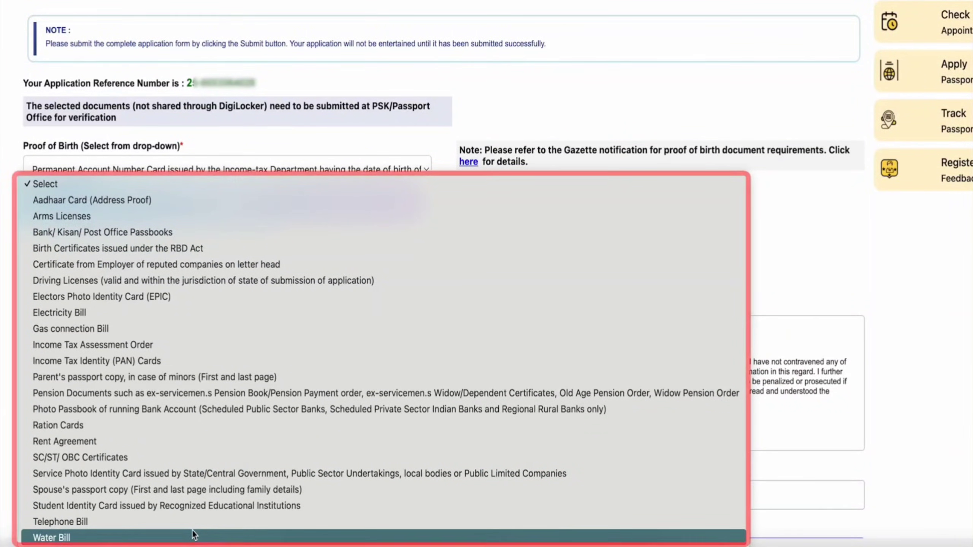
left_click(159, 200)
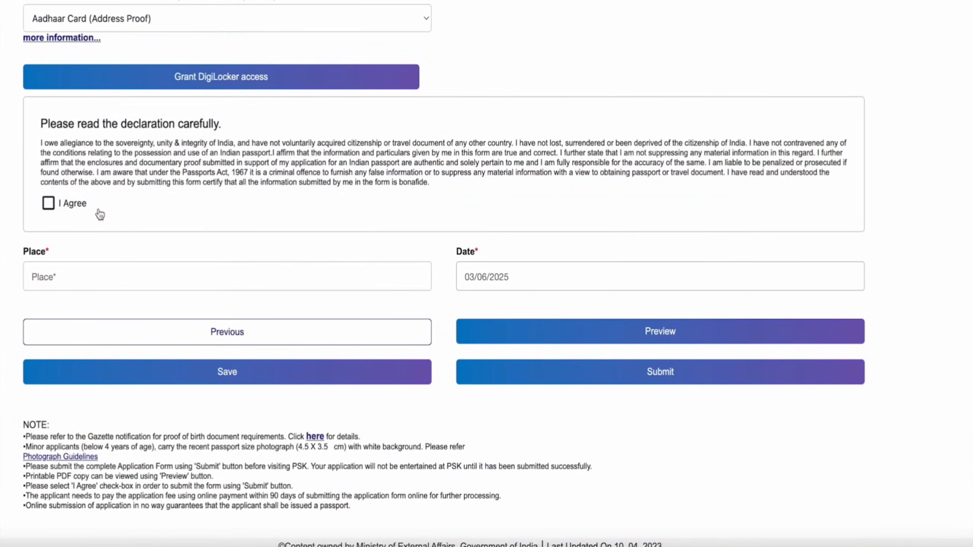
Accept the self-declaration with place Ernakulam, save it, and preview the application form
left_click(49, 205)
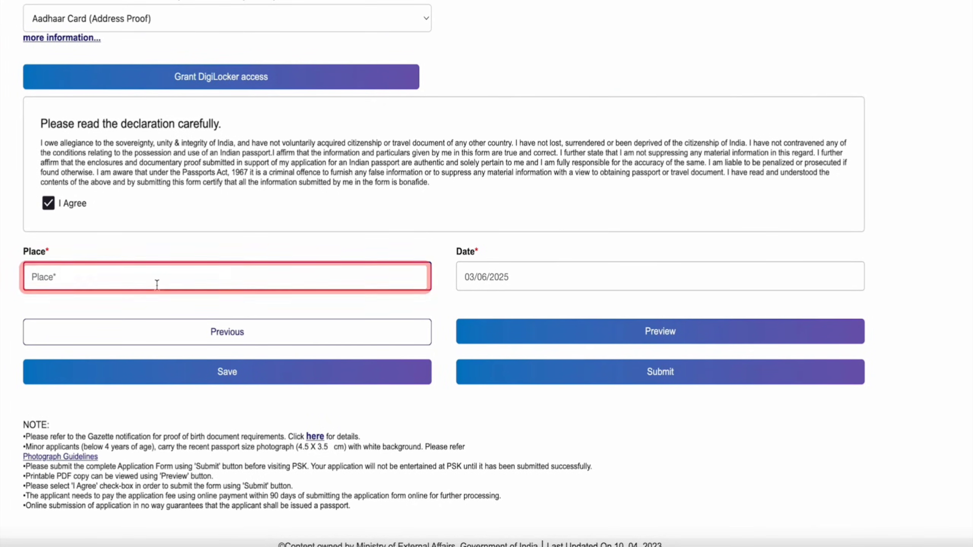
type("Ernakulam")
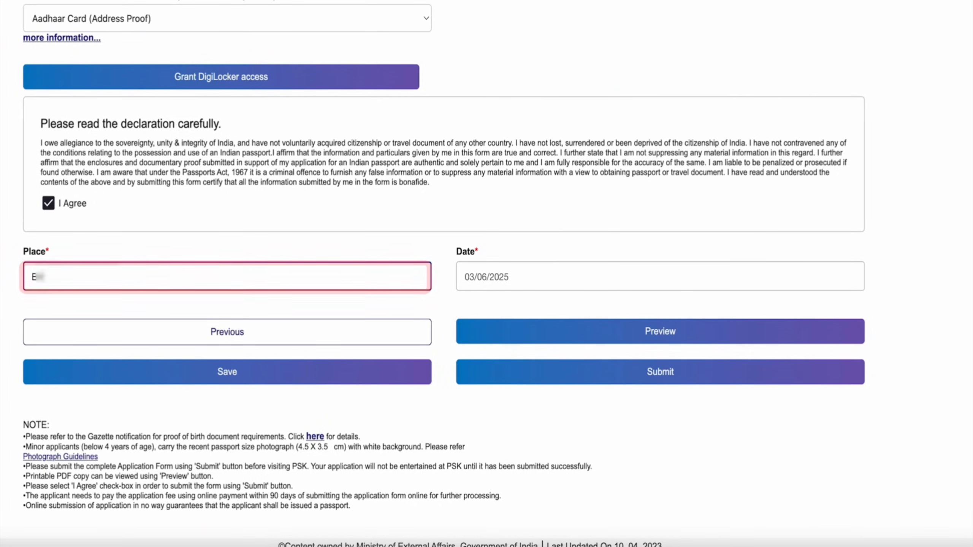
left_click(306, 381)
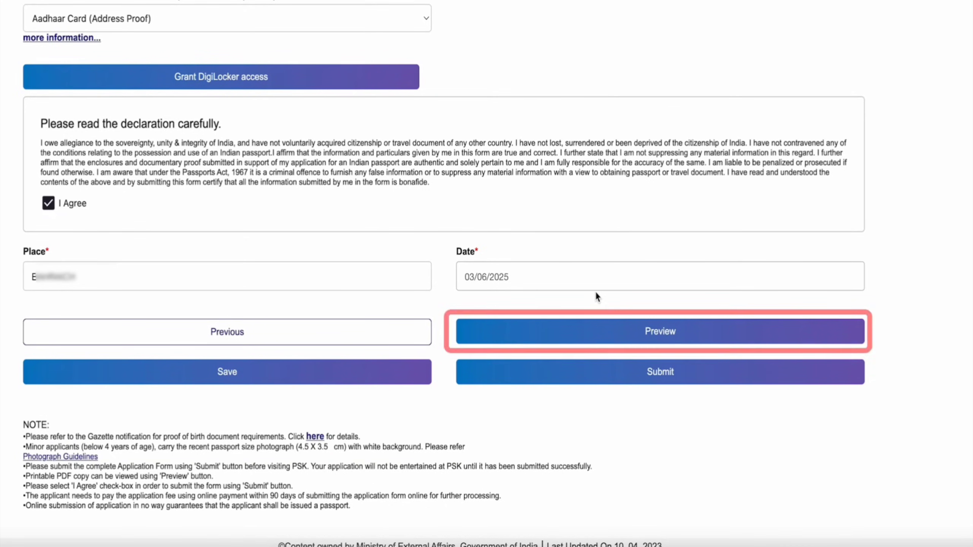
left_click(619, 332)
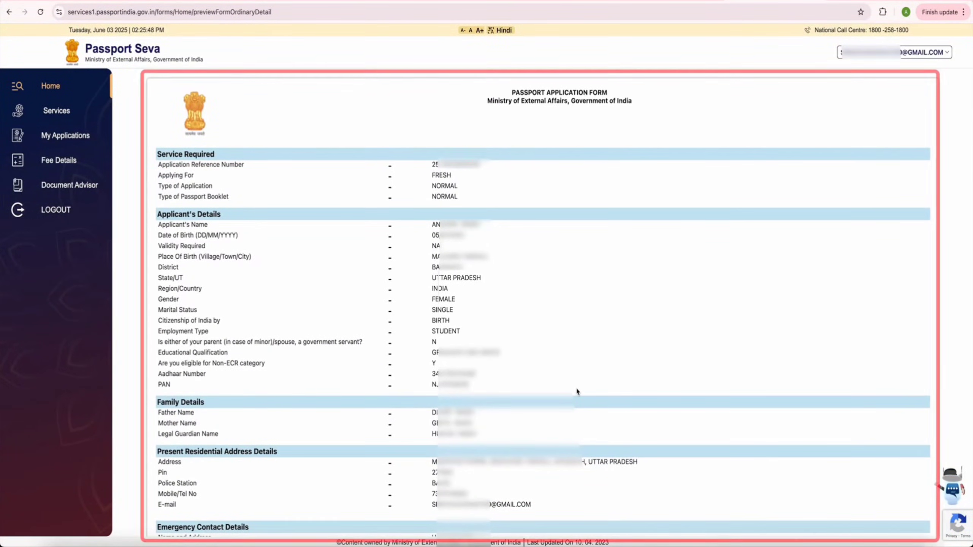
Close the form preview and submit the passport application
scroll(578, 391, "down", 1)
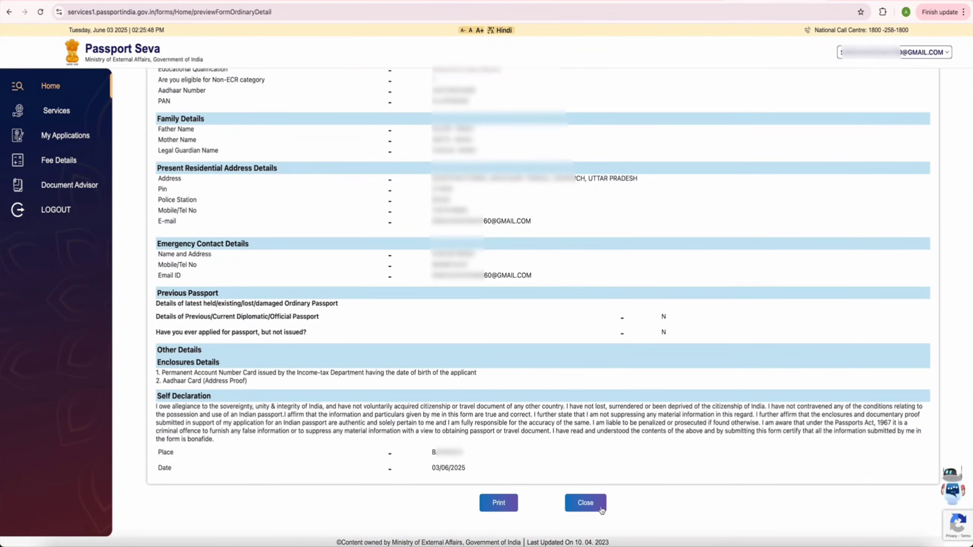
left_click(601, 508)
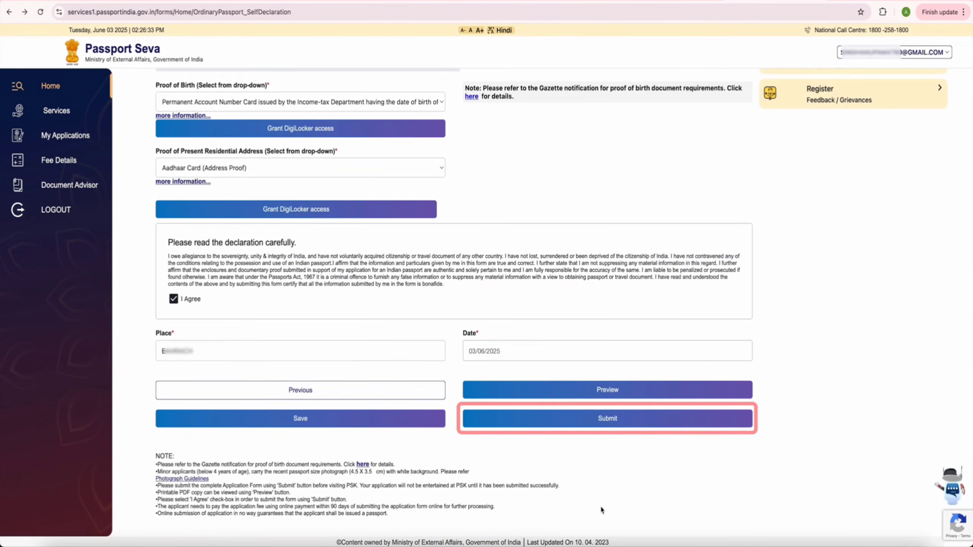
left_click(527, 419)
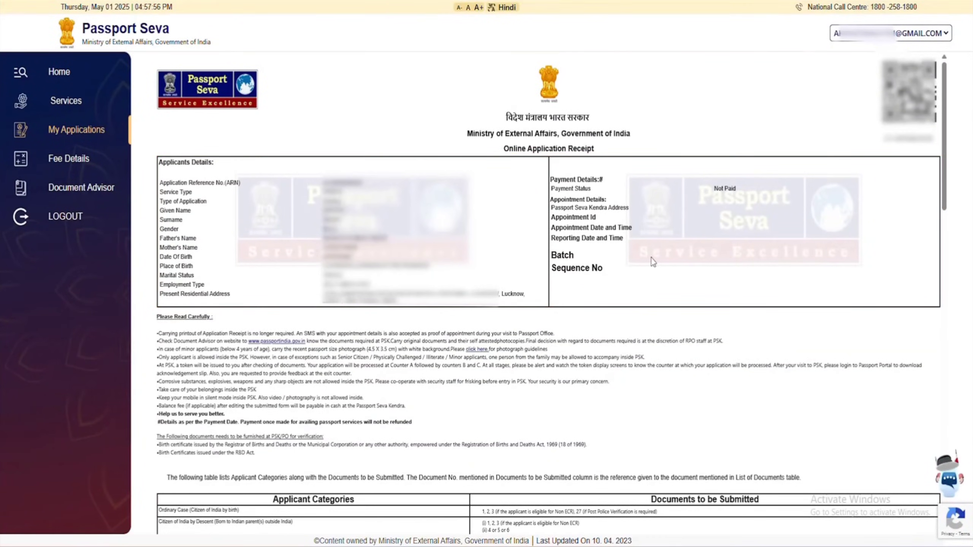
Print the Online Application Receipt and return to the dashboard
scroll(653, 263, "down", 20)
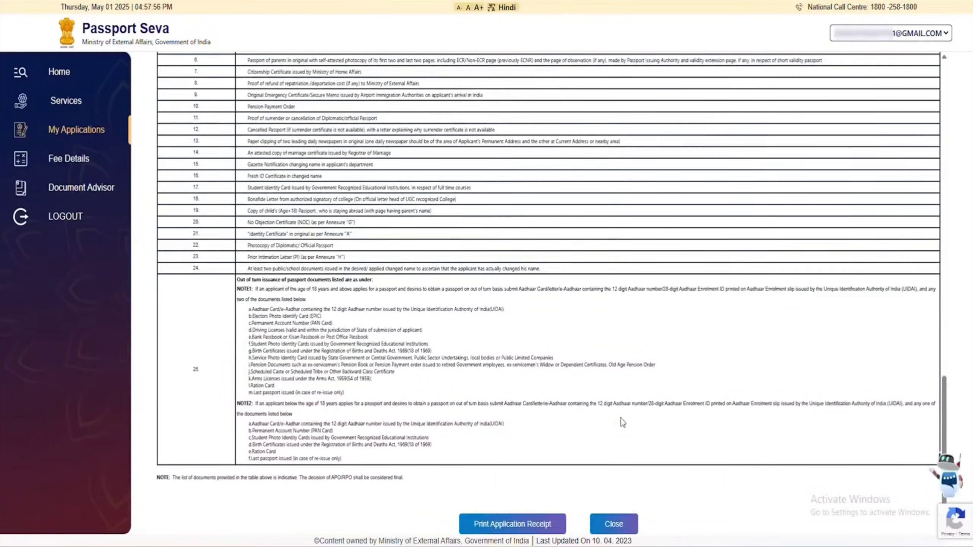
left_click(501, 524)
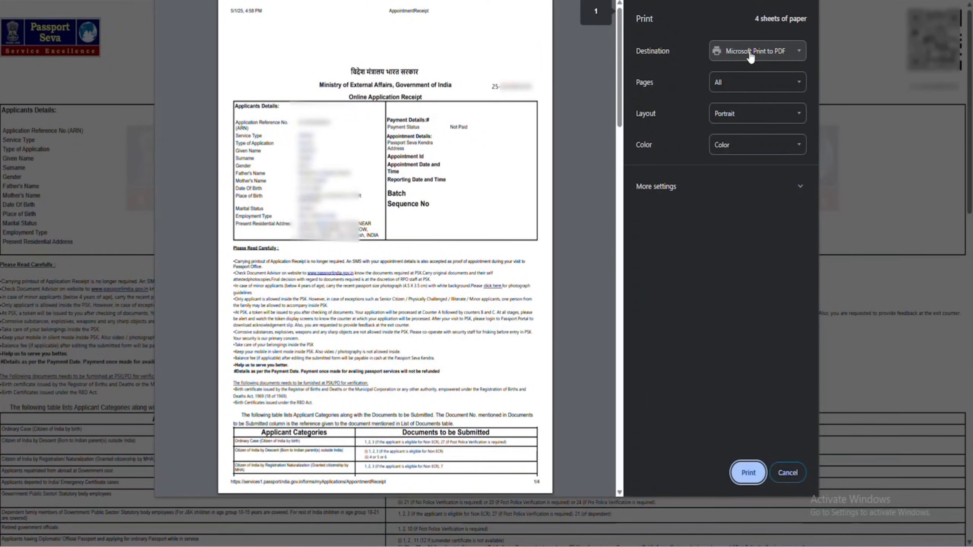
left_click(749, 473)
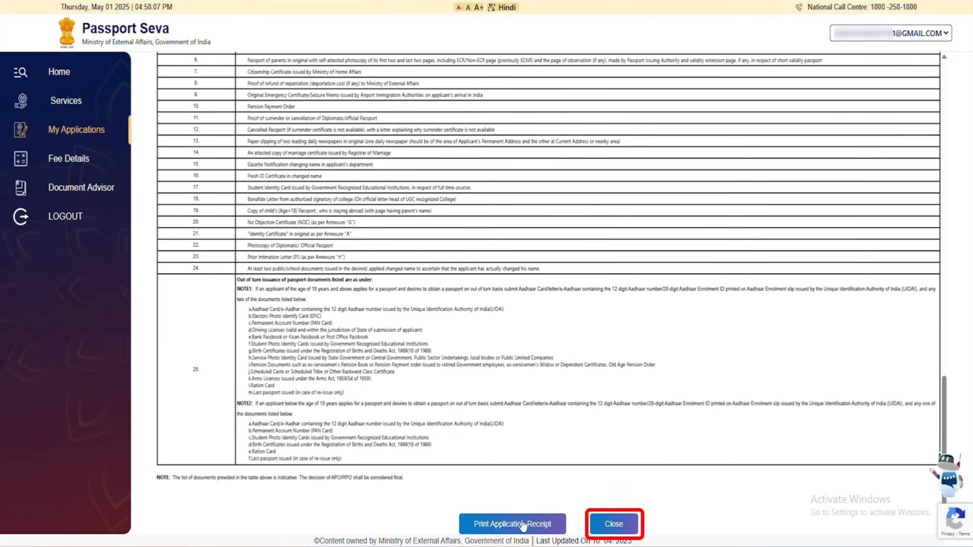
left_click(606, 524)
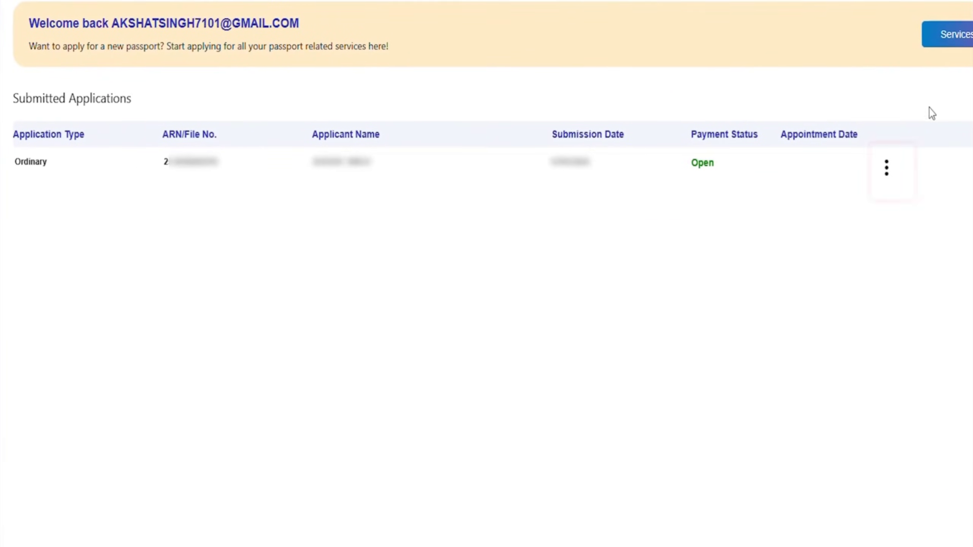
Start Pay and Schedule Appointment for the submitted application and choose PSK Lucknow
left_click(886, 164)
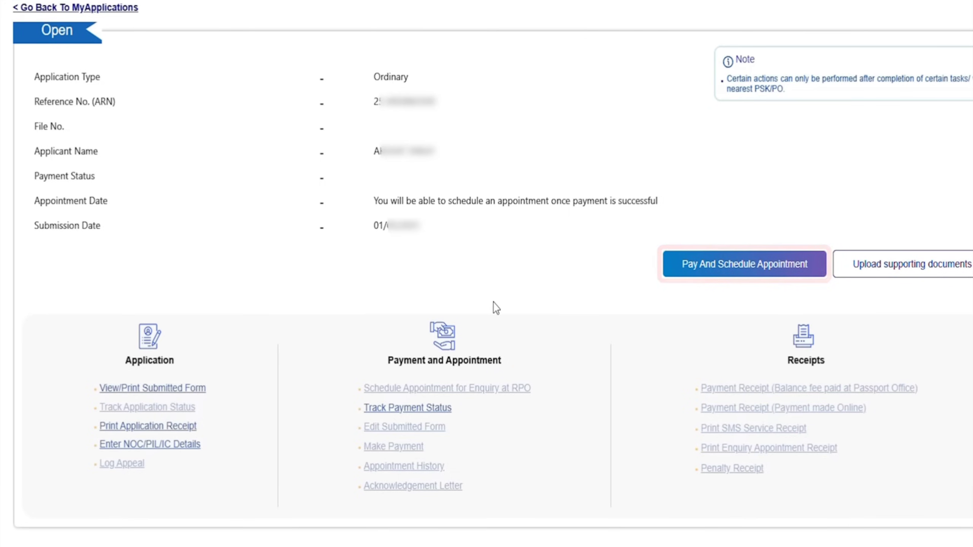
left_click(728, 267)
left_click(224, 166)
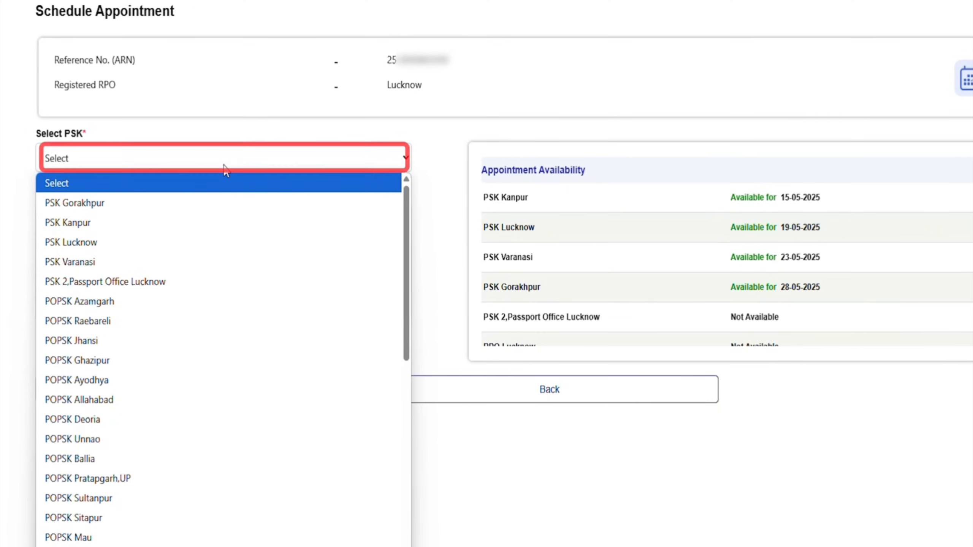
scroll(179, 445, "down", 5)
scroll(169, 380, "up", 5)
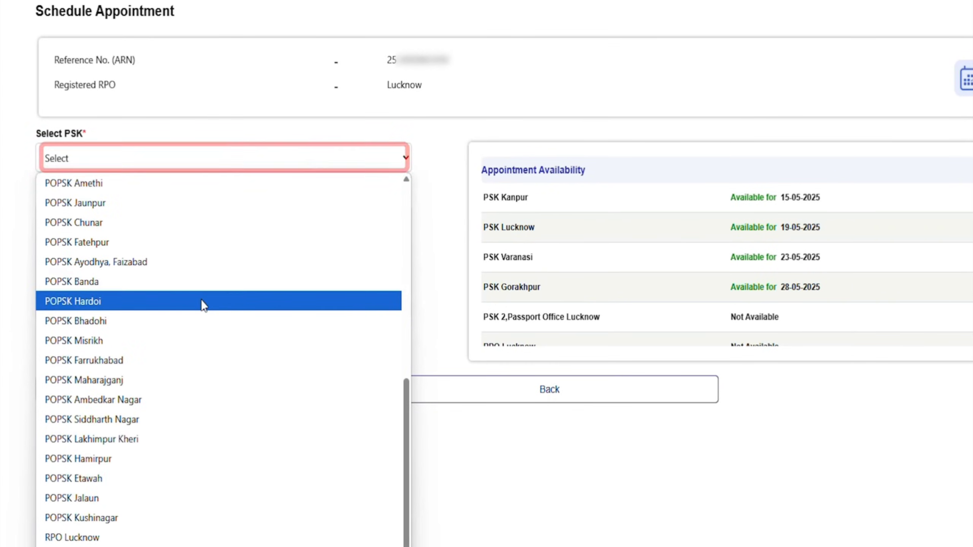
scroll(180, 439, "up", 5)
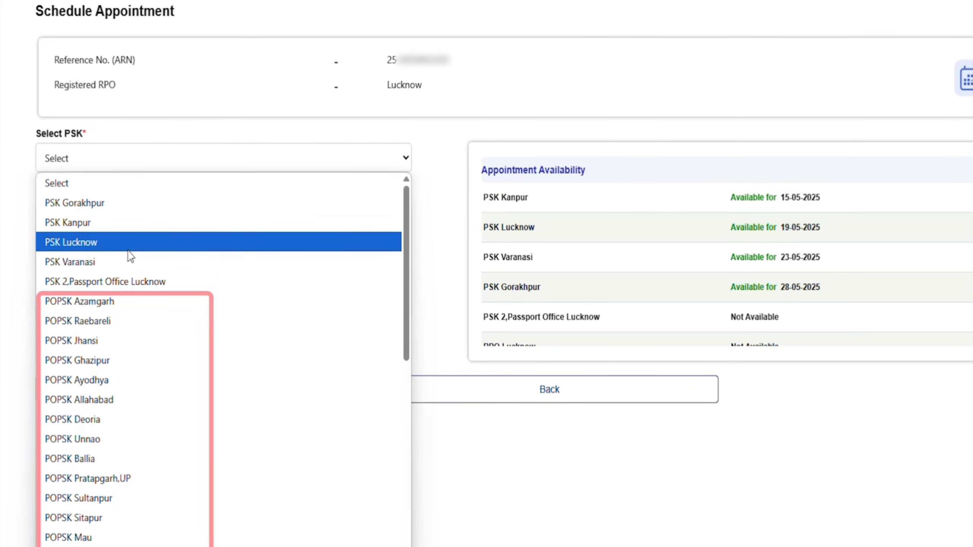
left_click(129, 249)
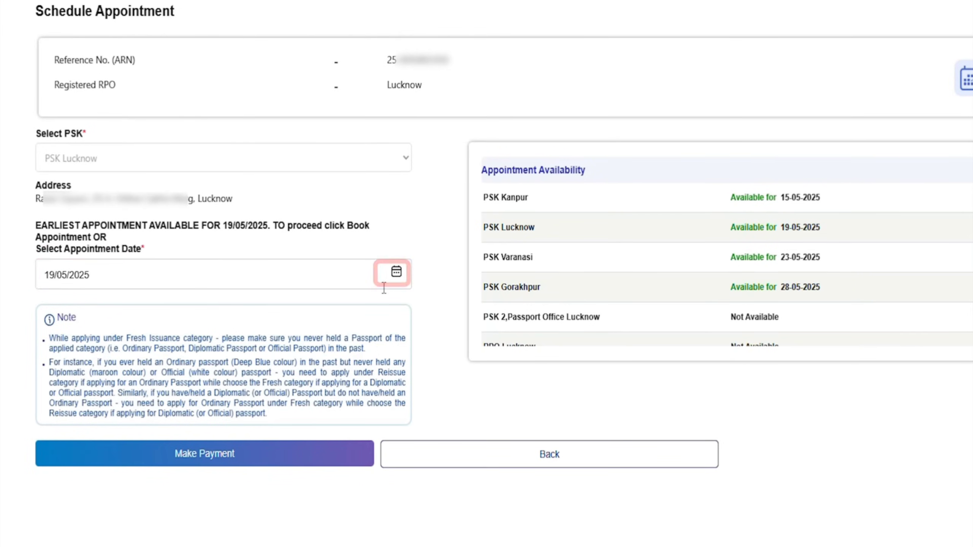
Keep the 19/05/2025 appointment date and proceed to the 1500.0 Rs payment
left_click(397, 273)
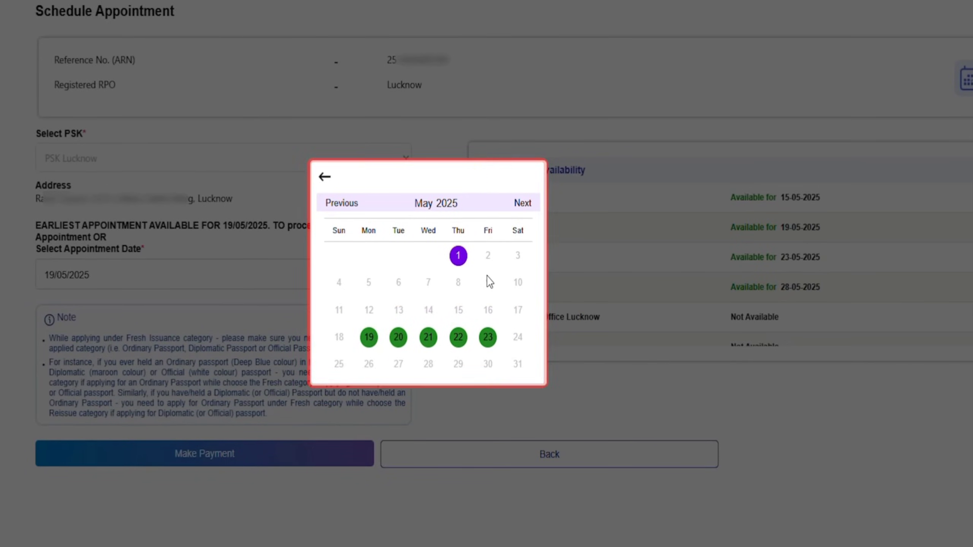
left_click(369, 337)
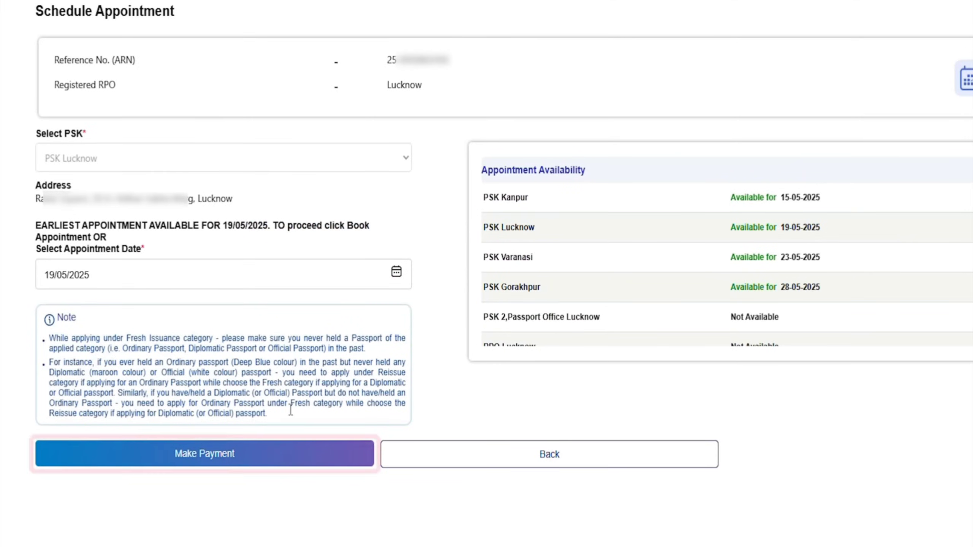
left_click(188, 460)
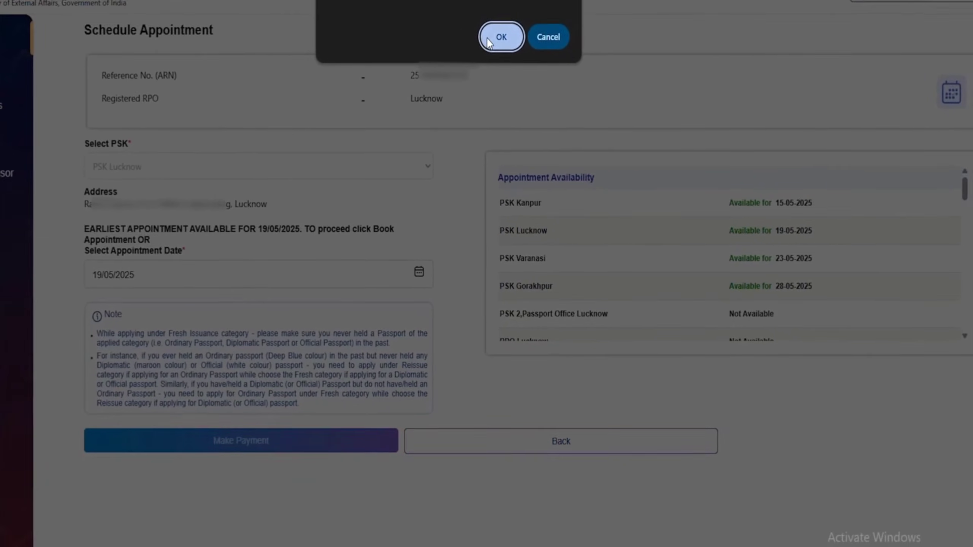
left_click(486, 21)
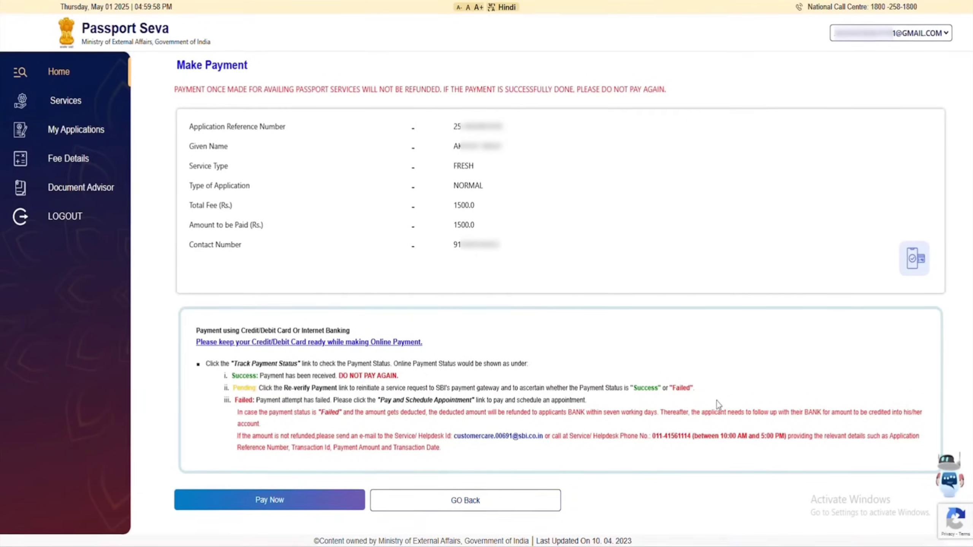
Pay the Rs 1500.00 fee by UPI QR code and dismiss the success alert
left_click(325, 498)
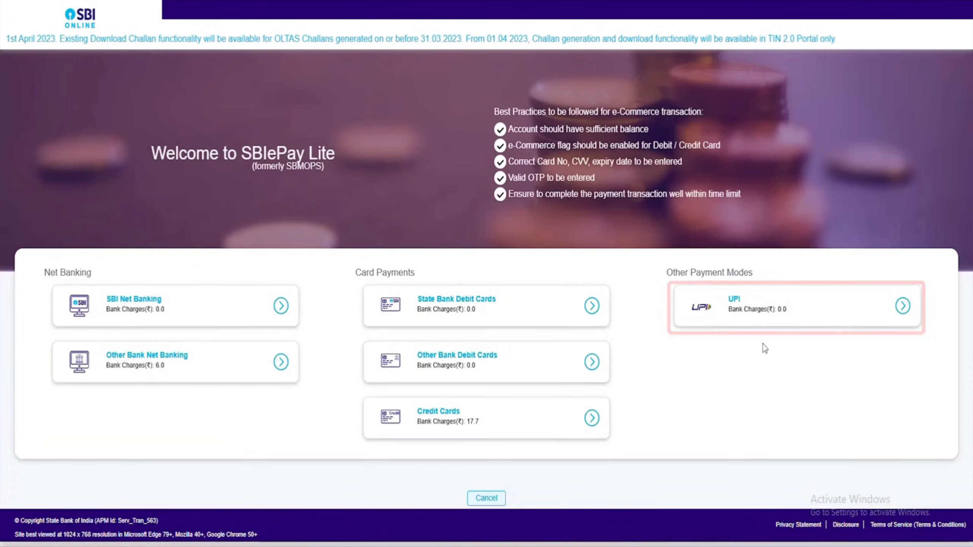
left_click(765, 311)
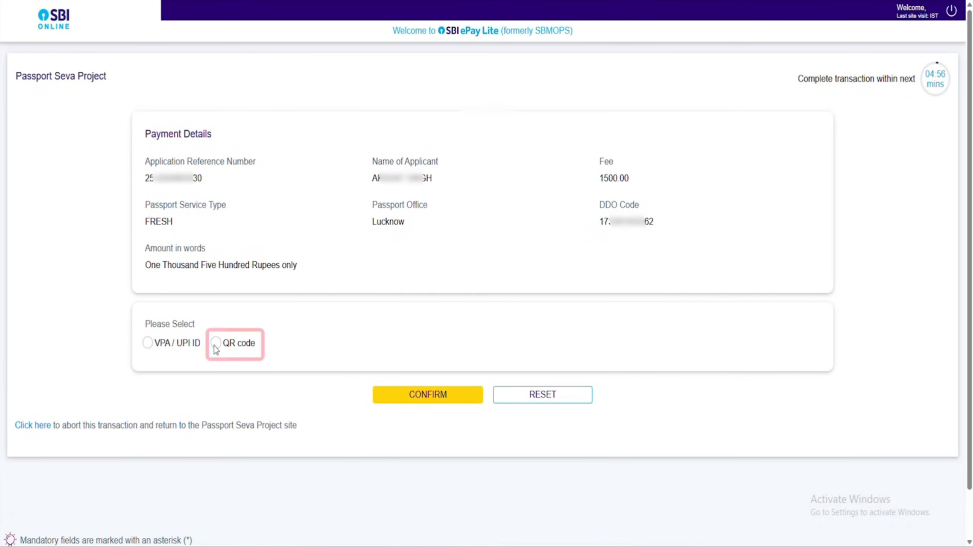
left_click(432, 399)
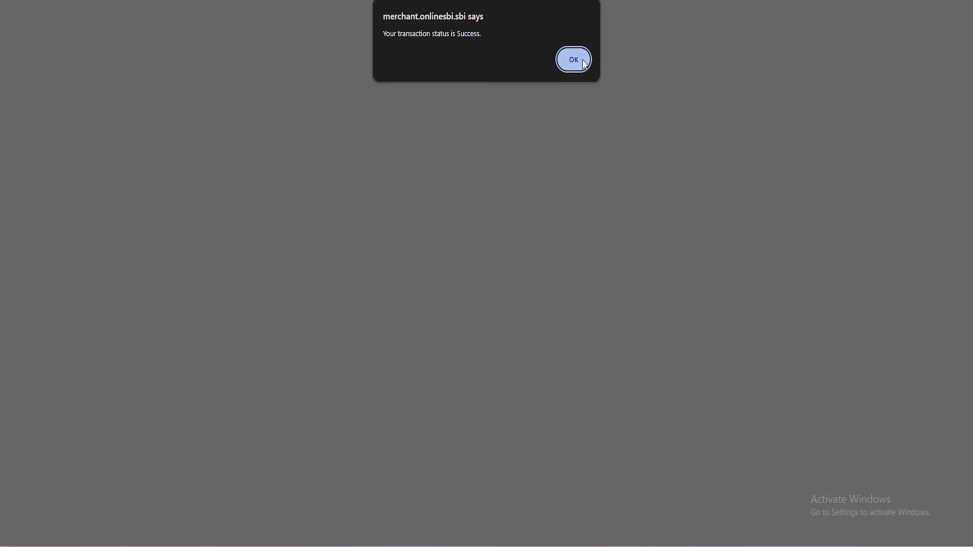
left_click(574, 59)
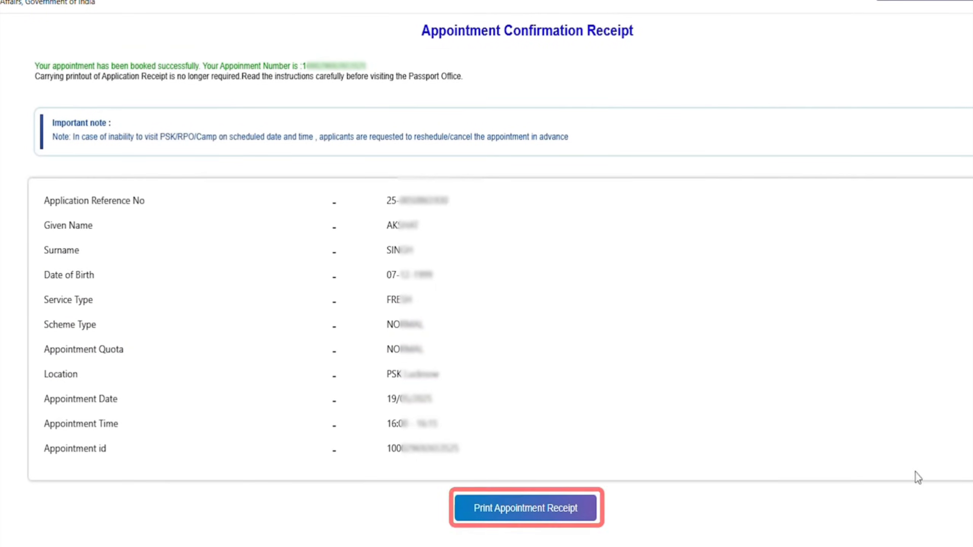
Print the Online Application Receipt showing the paid fee and PSK Lucknow appointment details
left_click(512, 510)
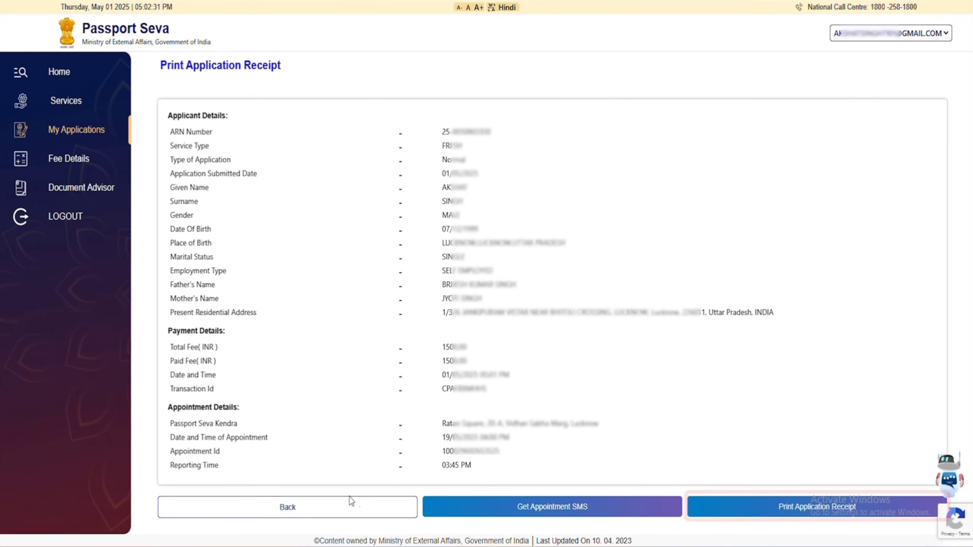
left_click(787, 513)
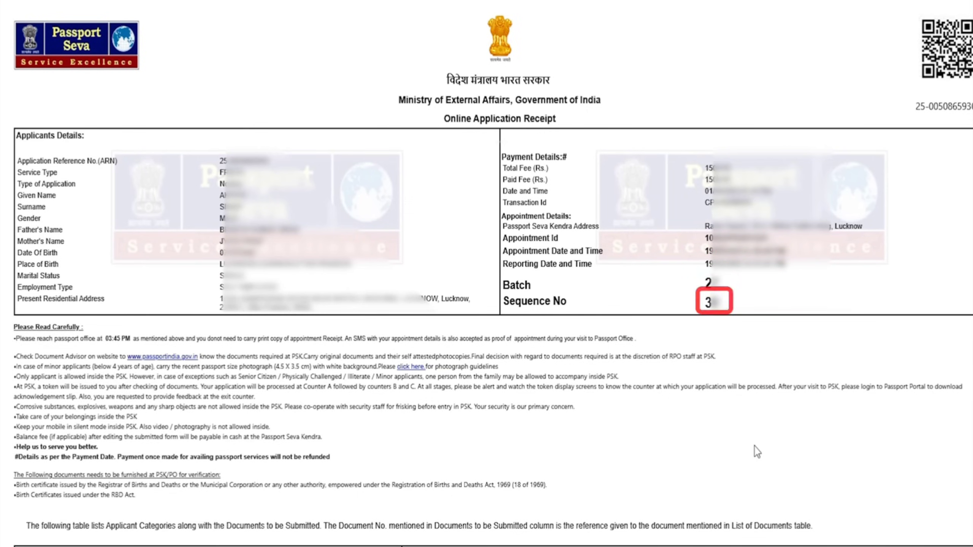
scroll(754, 447, "down", 20)
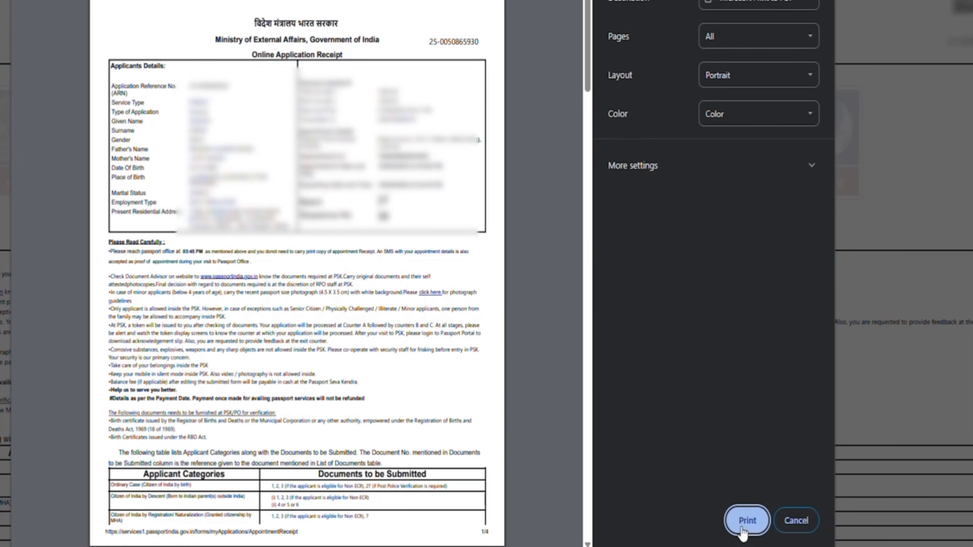
left_click(746, 520)
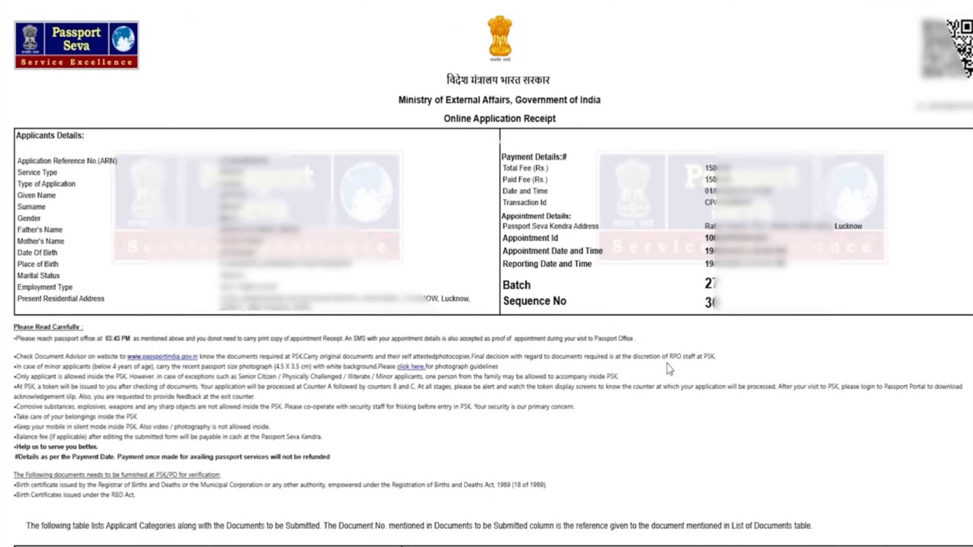